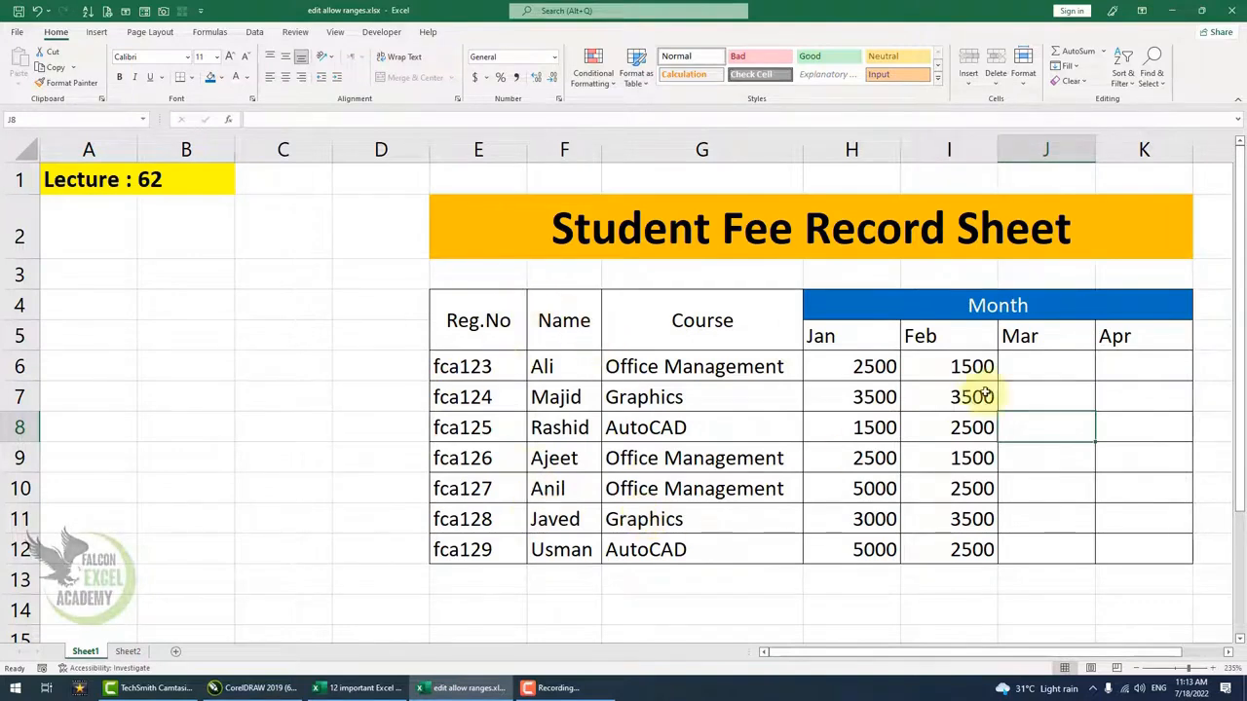
# - Select the Mar fee cells J6:J12 and the Apr fee cells K6:K12
pyautogui.click(1055, 366)
pyautogui.moveTo(1055, 367); pyautogui.dragTo(1052, 537)
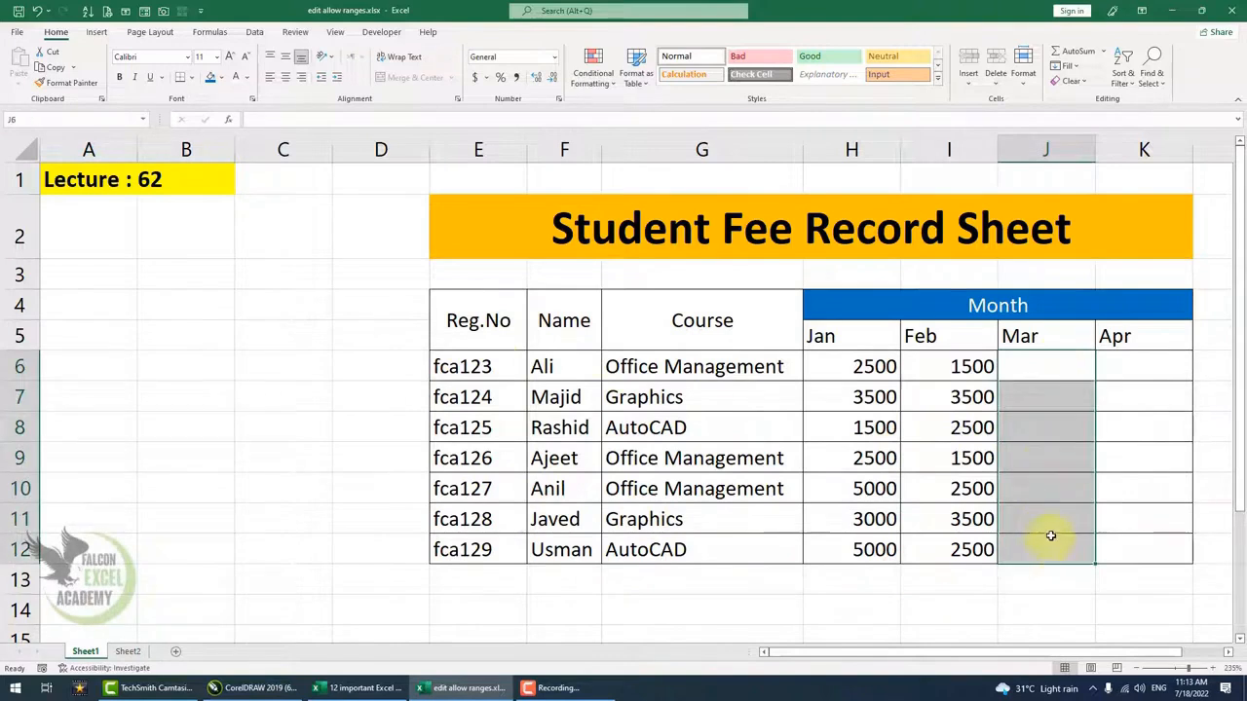
pyautogui.click(1117, 376)
pyautogui.moveTo(1116, 389); pyautogui.dragTo(1104, 542)
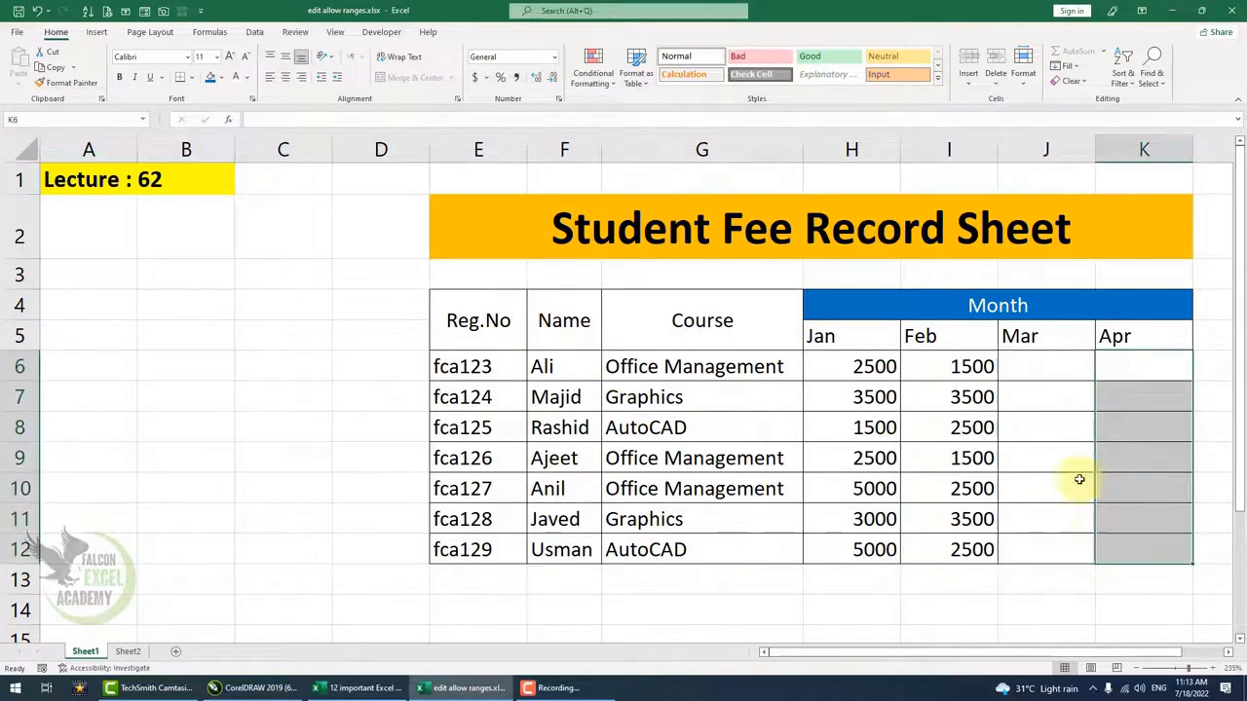
pyautogui.click(1043, 371)
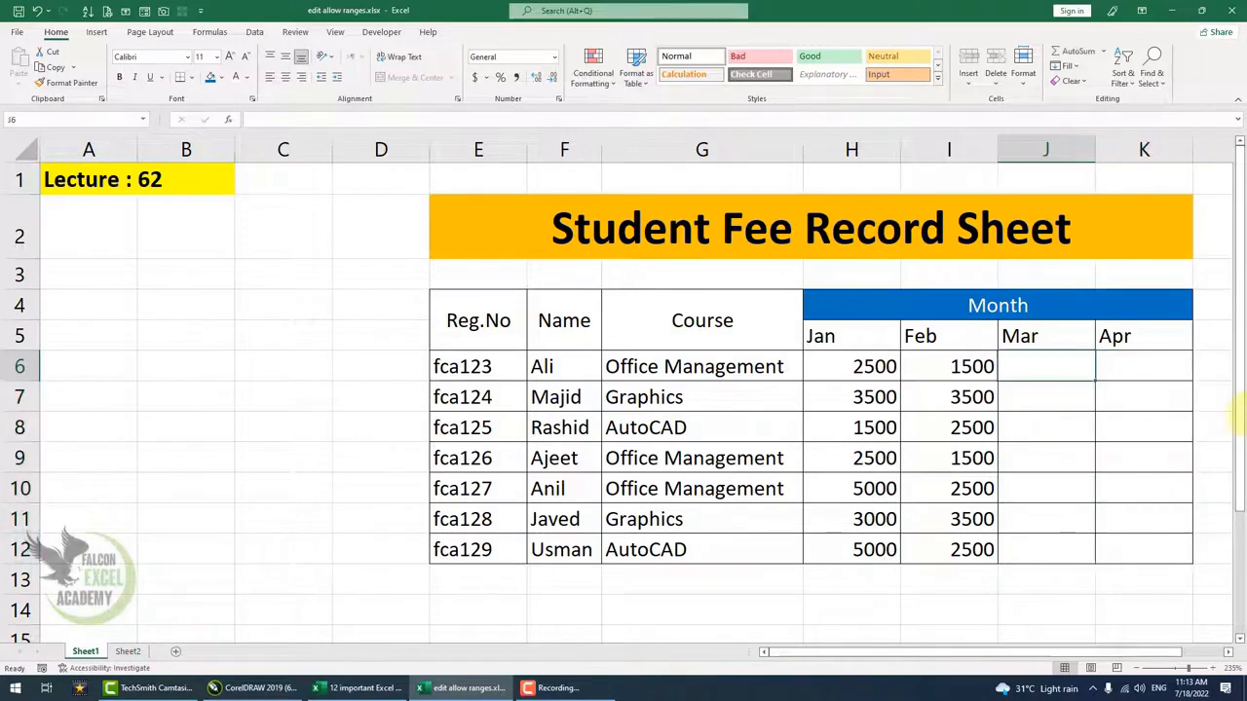
# - Check that the Feb fee, AutoCAD course and Course header cells are locked against editing
pyautogui.click(973, 373)
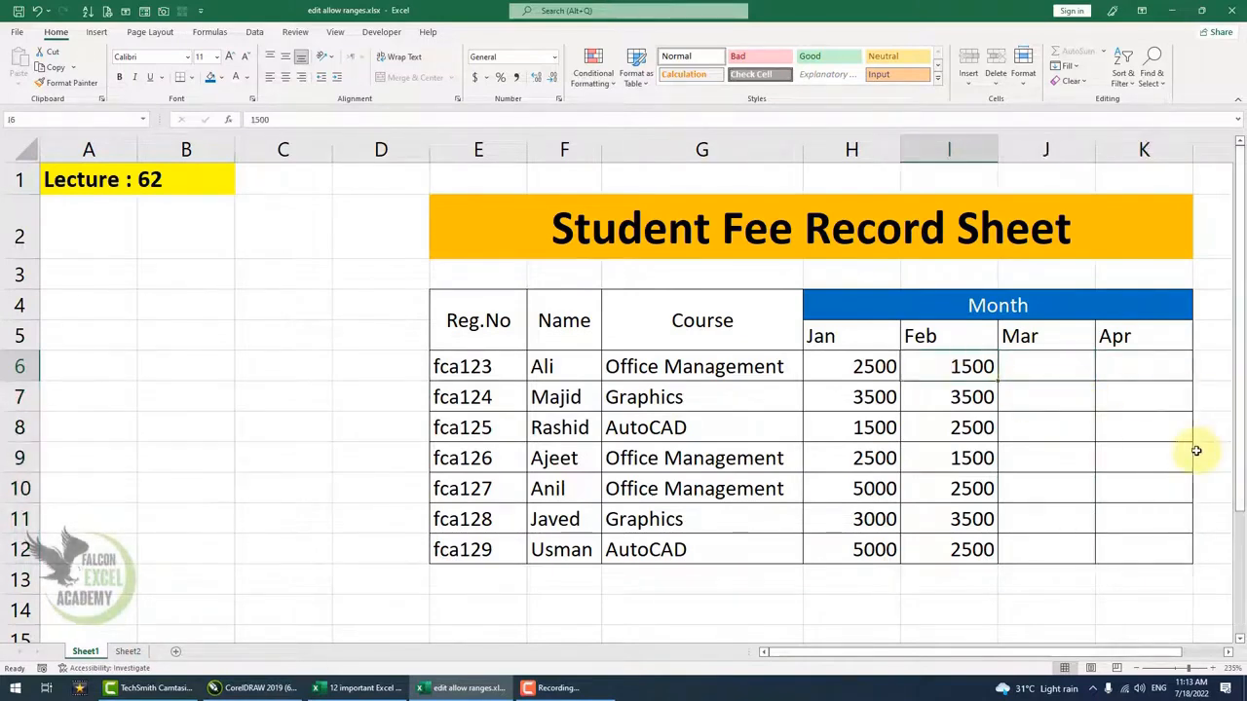
pyautogui.press('Delete')
pyautogui.press('Return')
pyautogui.click(672, 428)
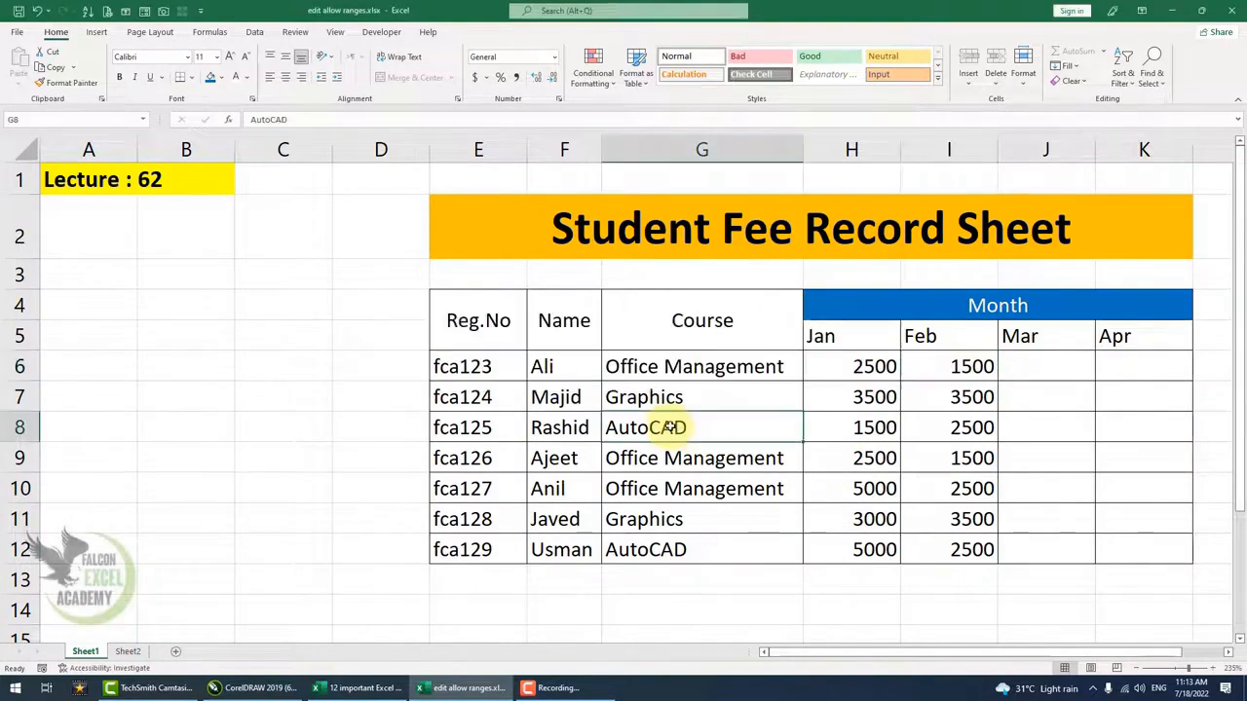
pyautogui.press('Delete')
pyautogui.press('Return')
pyautogui.click(691, 326)
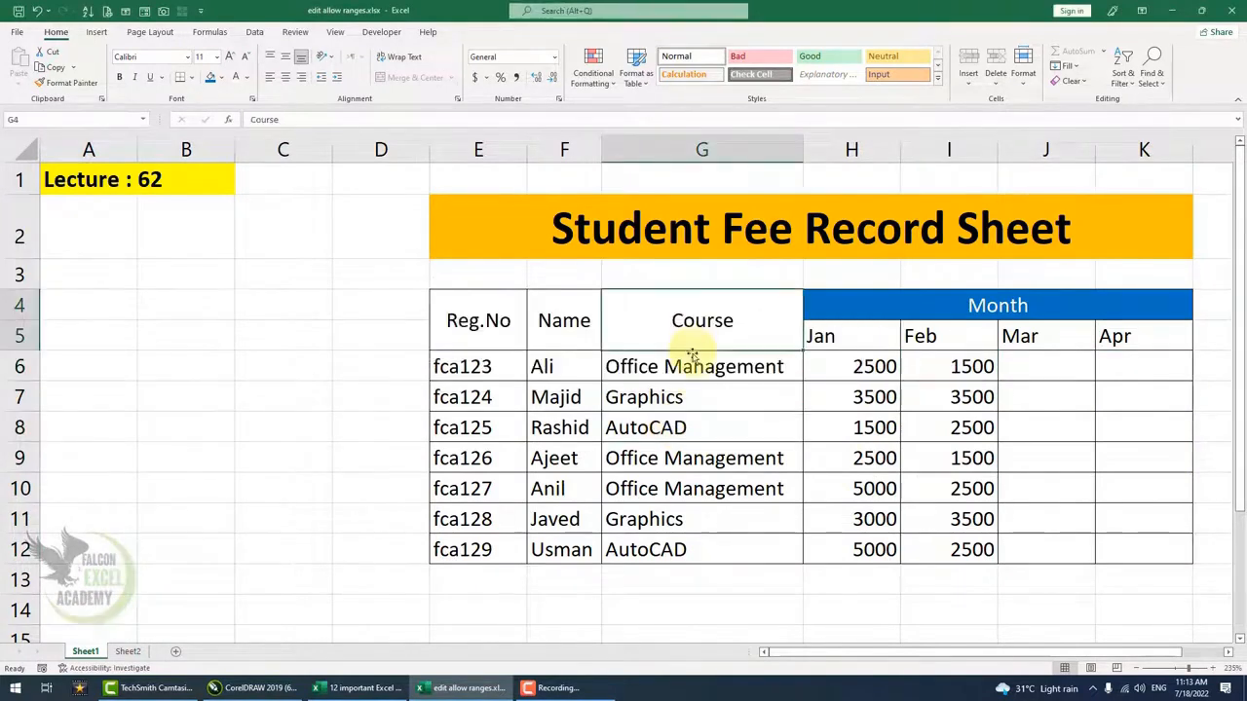
pyautogui.press('Delete')
pyautogui.press('Return')
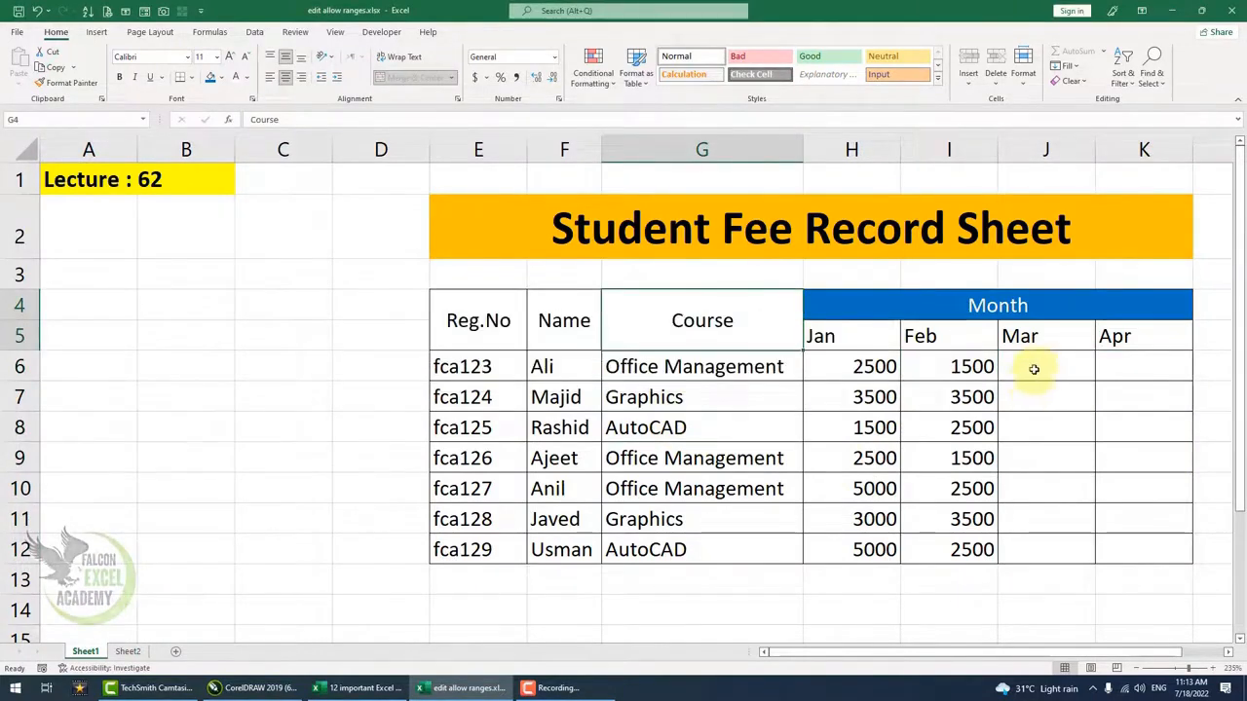
# - Unlock the Mar fee range from J6 by entering its range password
pyautogui.click(1033, 368)
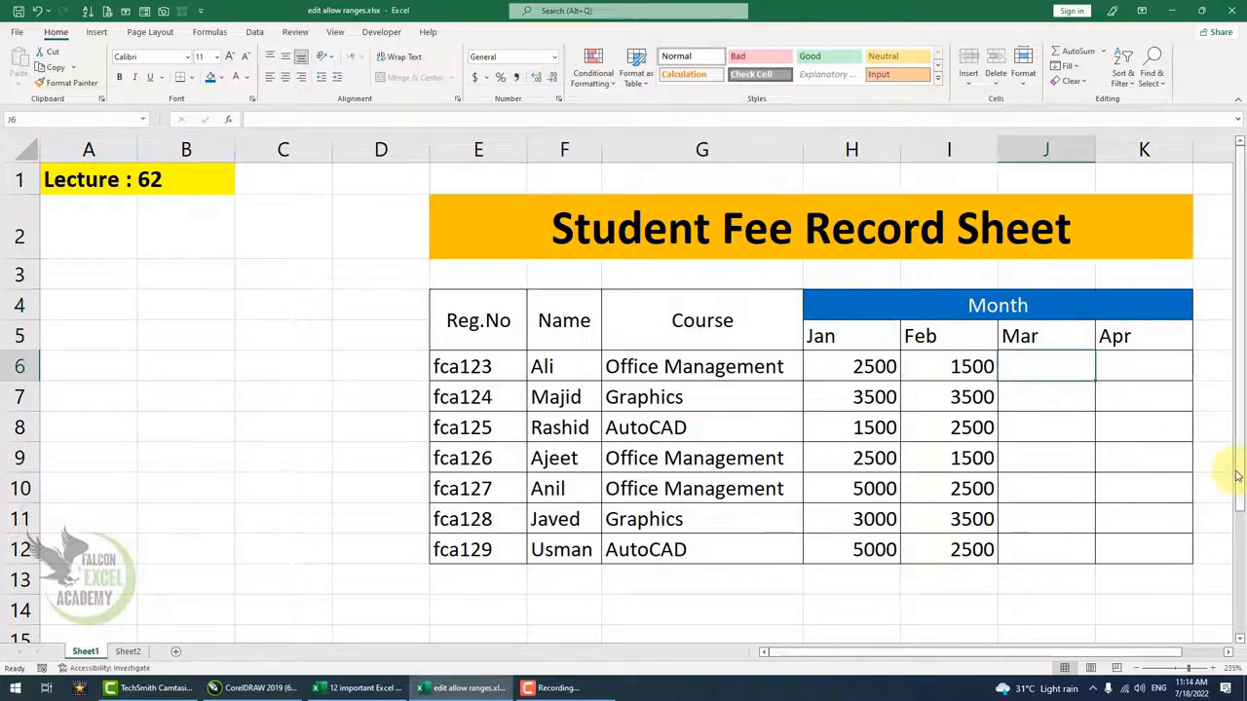
pyautogui.write('25')
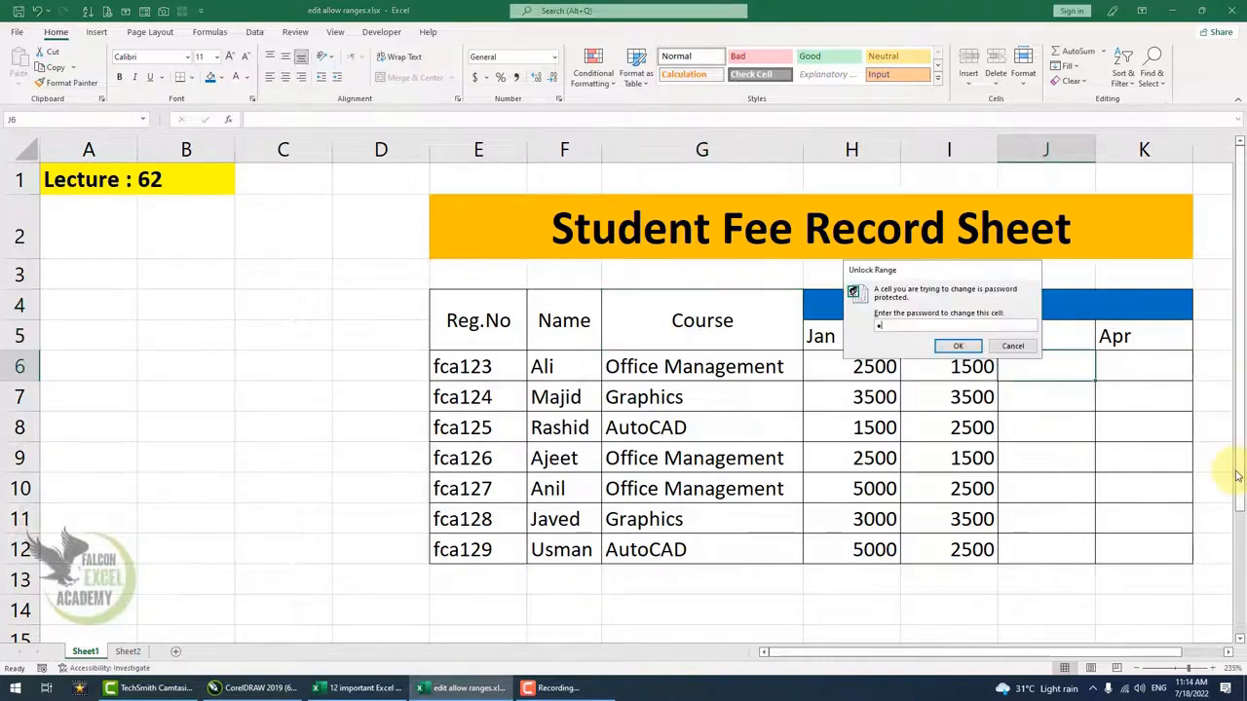
pyautogui.press('BackSpace')
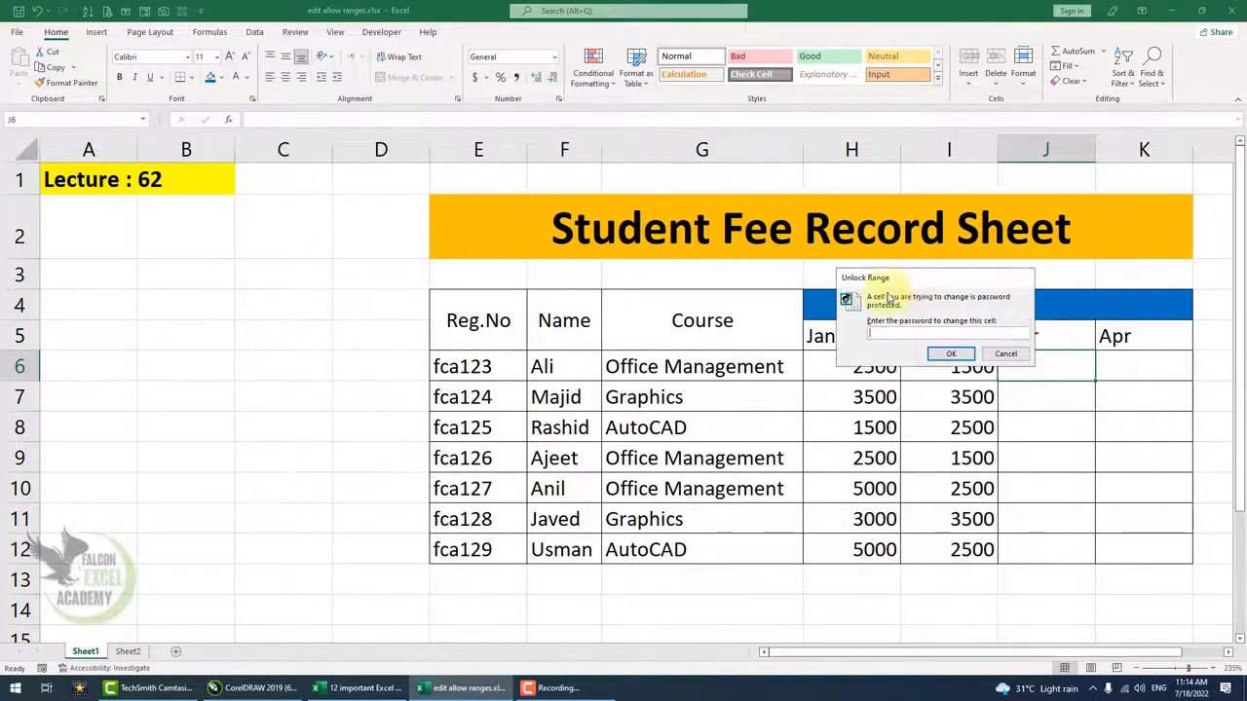
pyautogui.moveTo(923, 280); pyautogui.dragTo(845, 310)
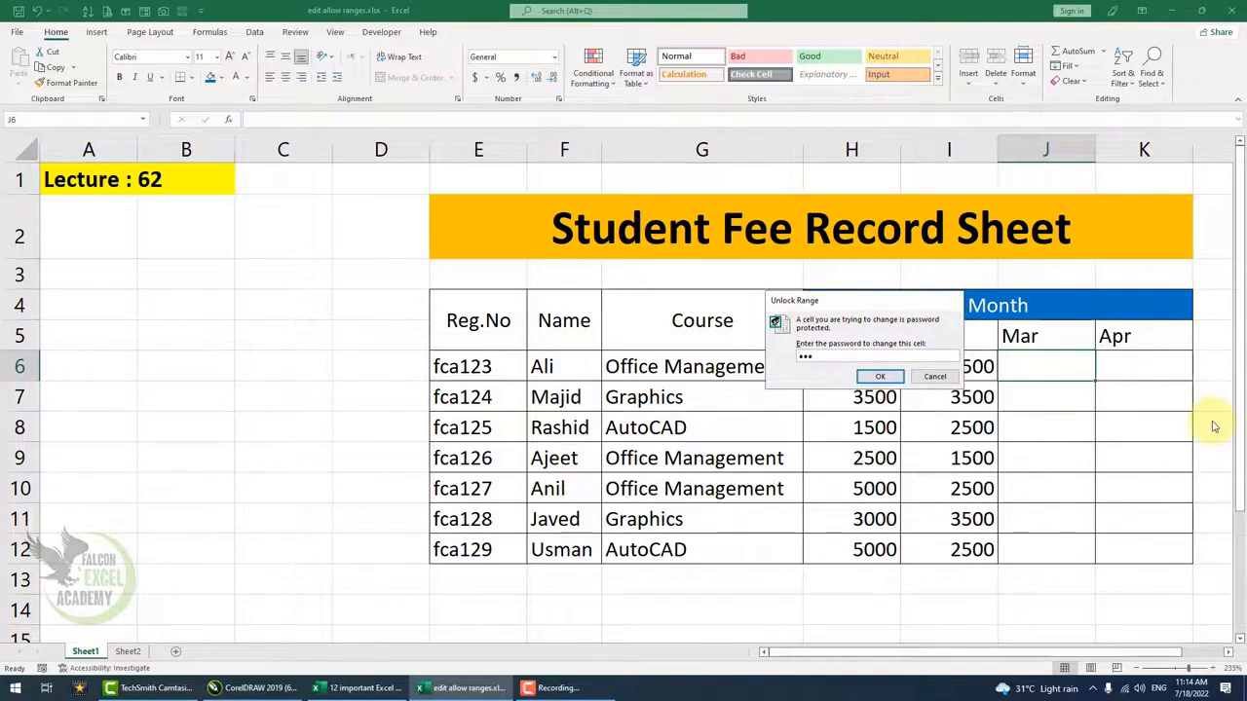
pyautogui.press('Return')
# - Enter Mar fees of 2500, 1500 and 2500 for the first three students
pyautogui.write('2500')
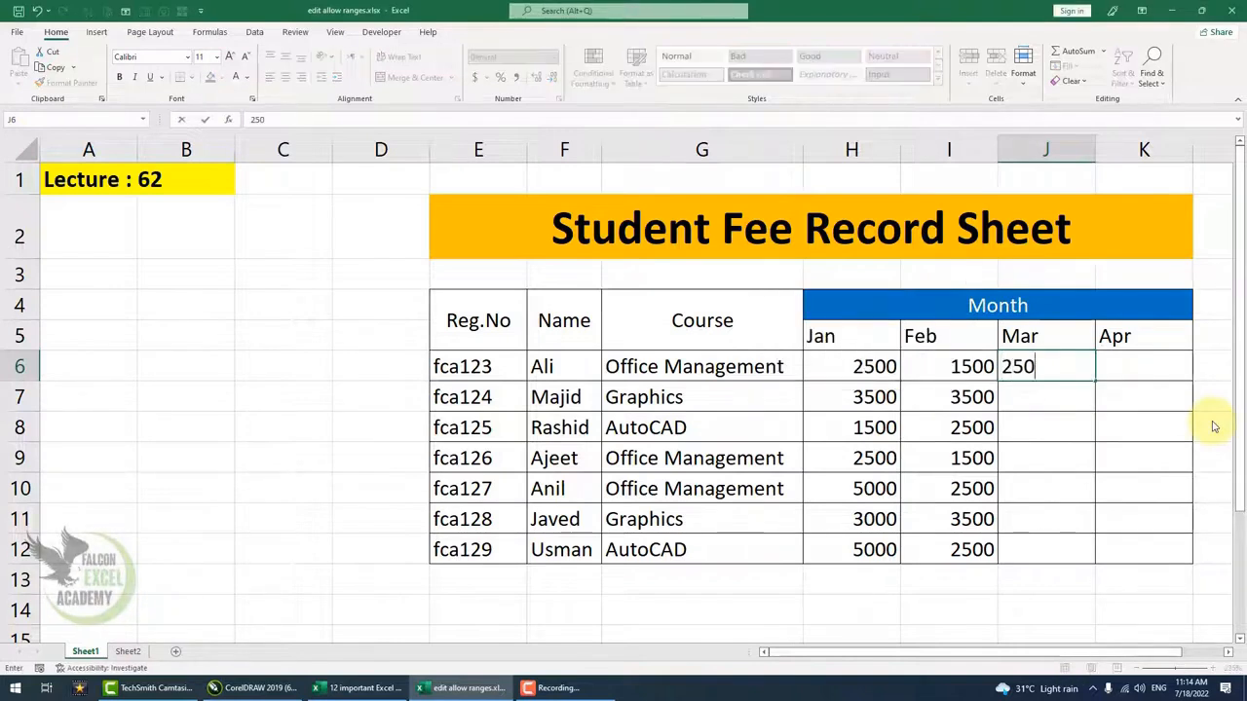
pyautogui.press('Return')
pyautogui.write('1500')
pyautogui.press('Return')
pyautogui.write('2511')
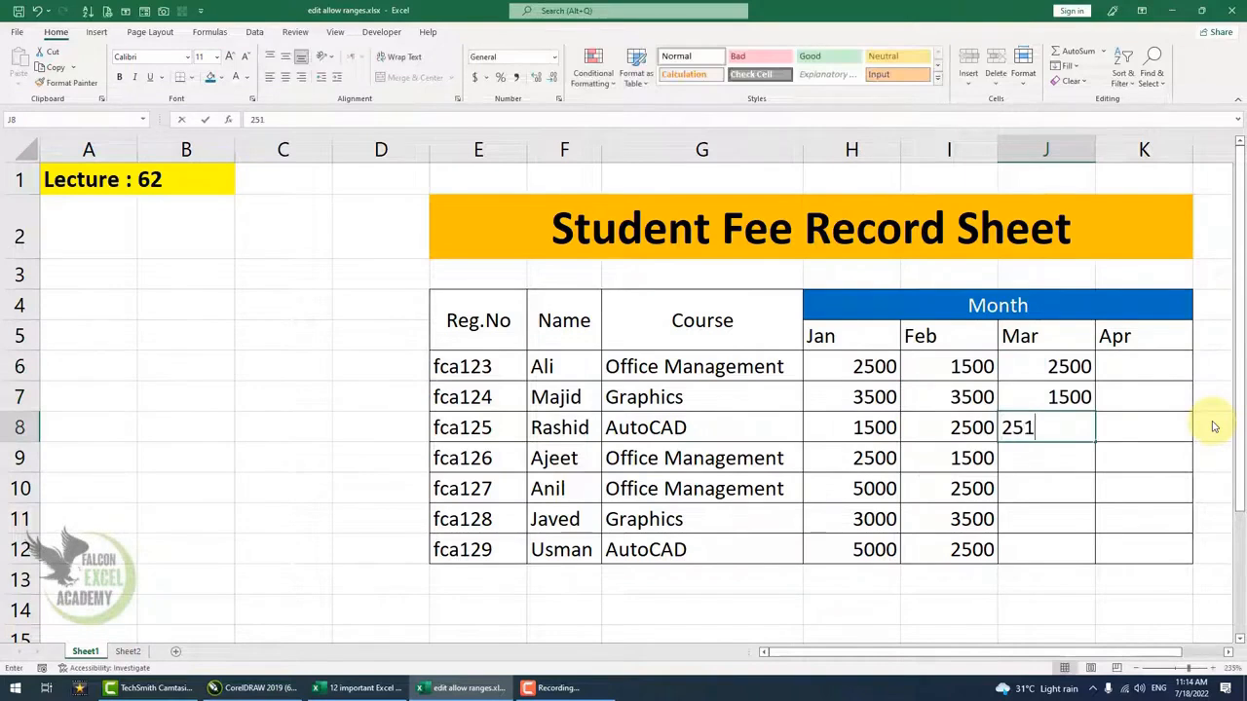
pyautogui.write('00')
pyautogui.press('Return')
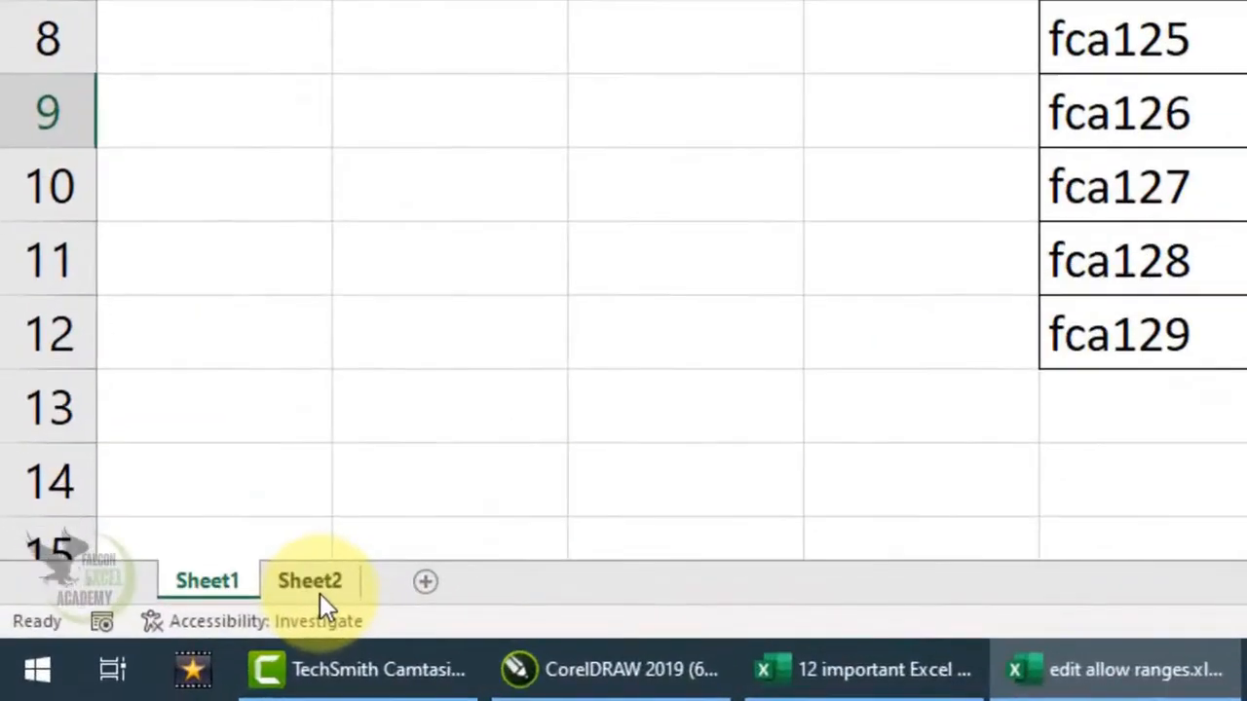
# - Switch to Sheet2 and select its Mar fee cells K7:K13
pyautogui.click(317, 585)
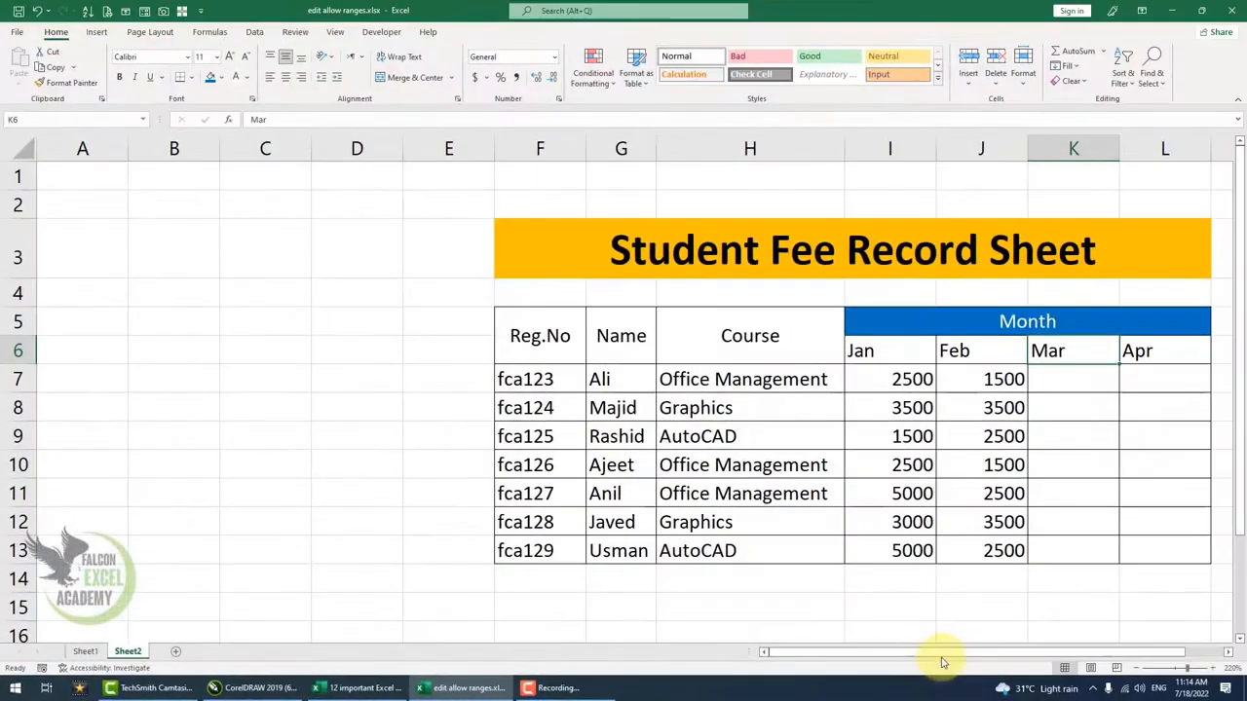
pyautogui.moveTo(946, 652); pyautogui.dragTo(1006, 653)
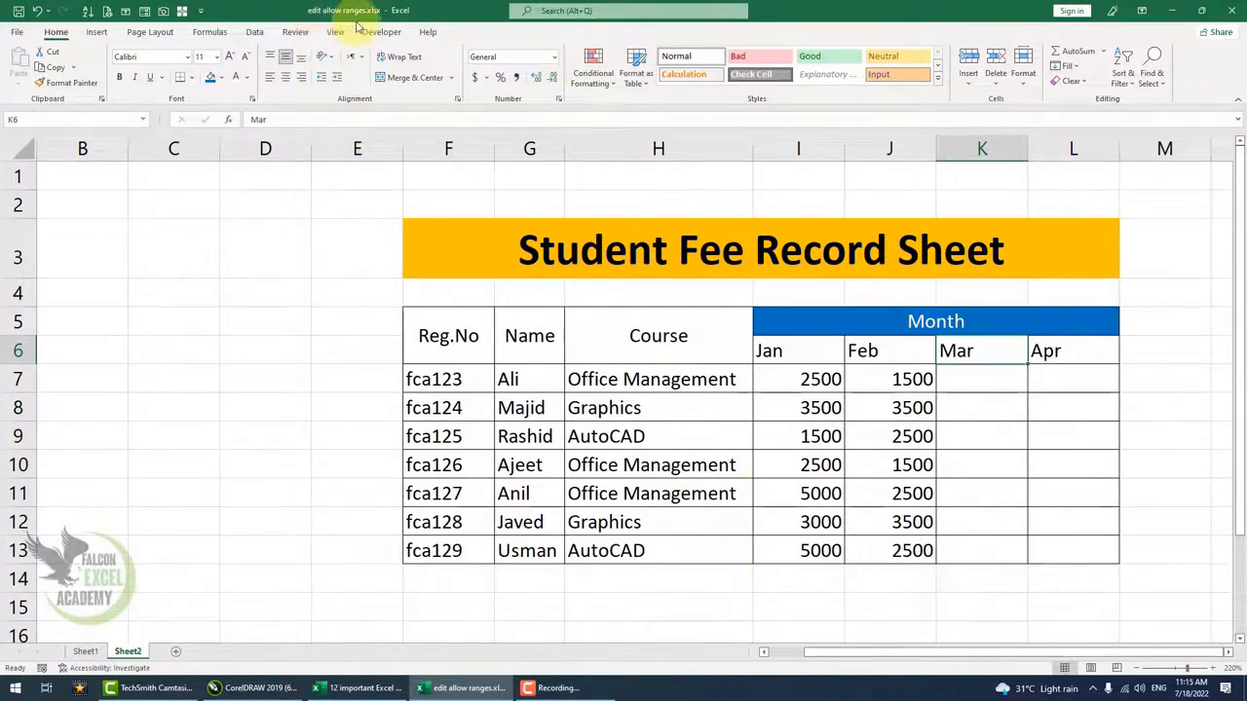
pyautogui.click(985, 383)
pyautogui.moveTo(985, 383); pyautogui.dragTo(980, 548)
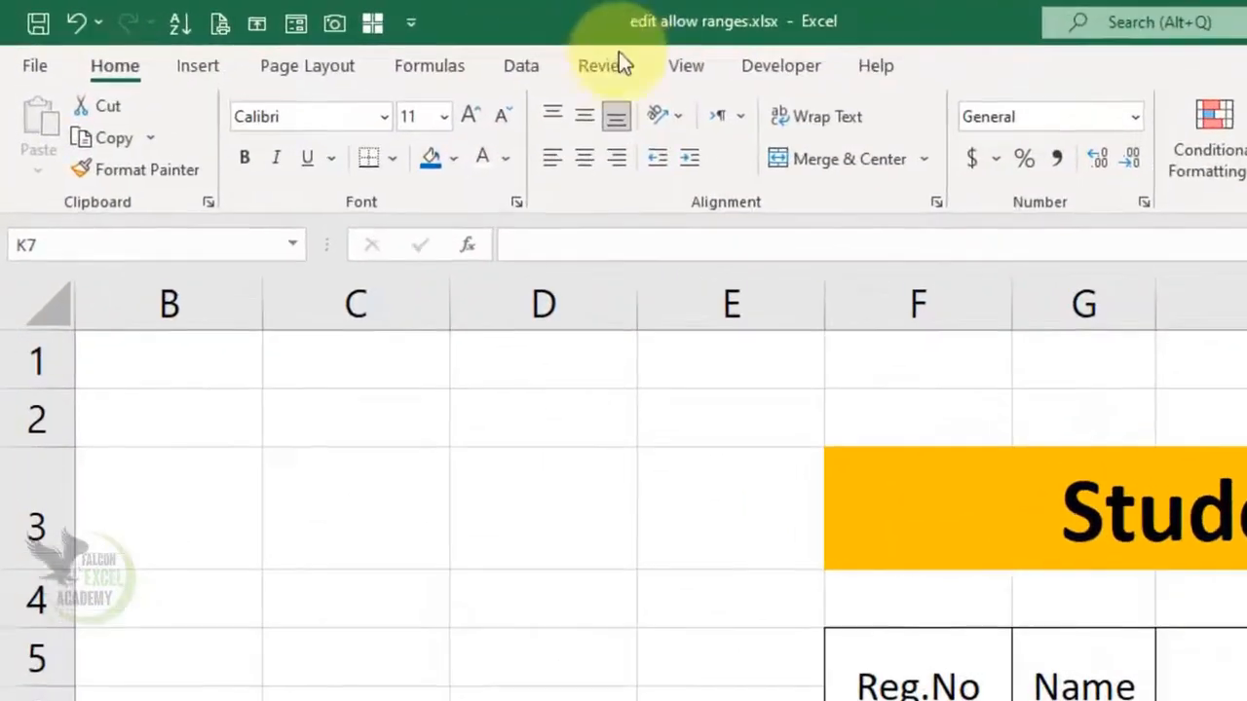
pyautogui.click(302, 30)
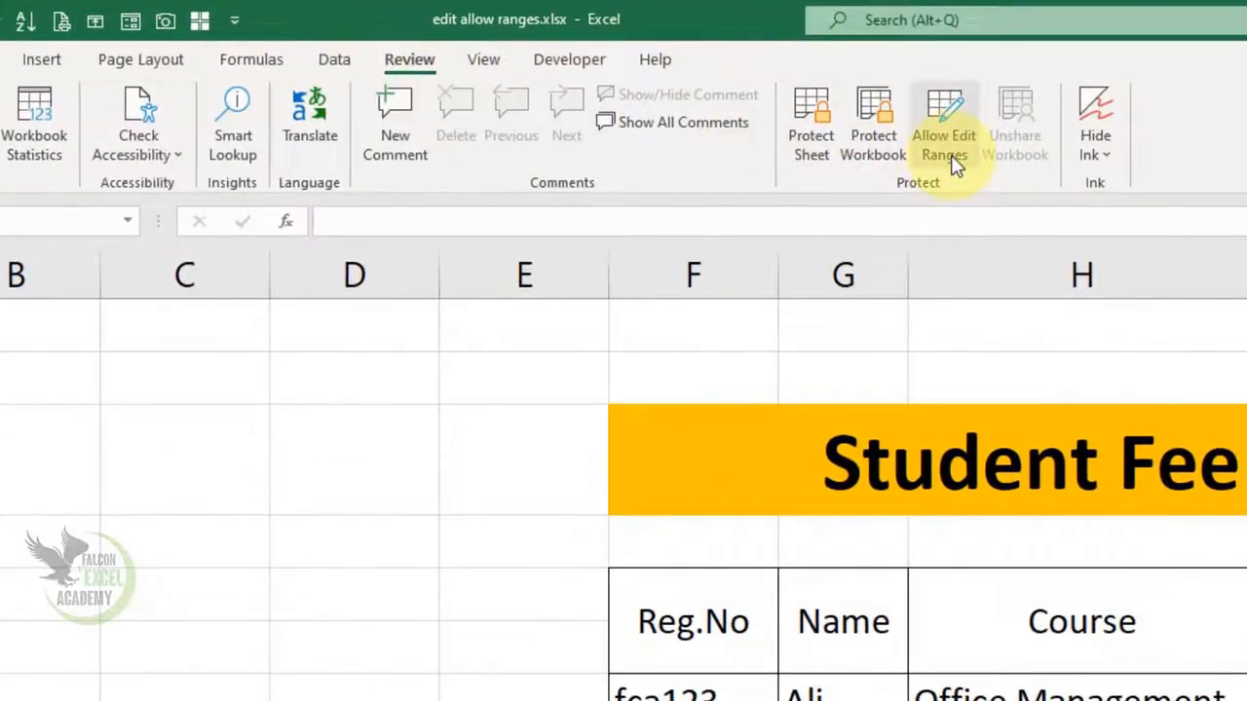
# - Open Allow Edit Ranges, showing Add Fee_2 for $K$7:$K$13, and start a new range
pyautogui.click(945, 146)
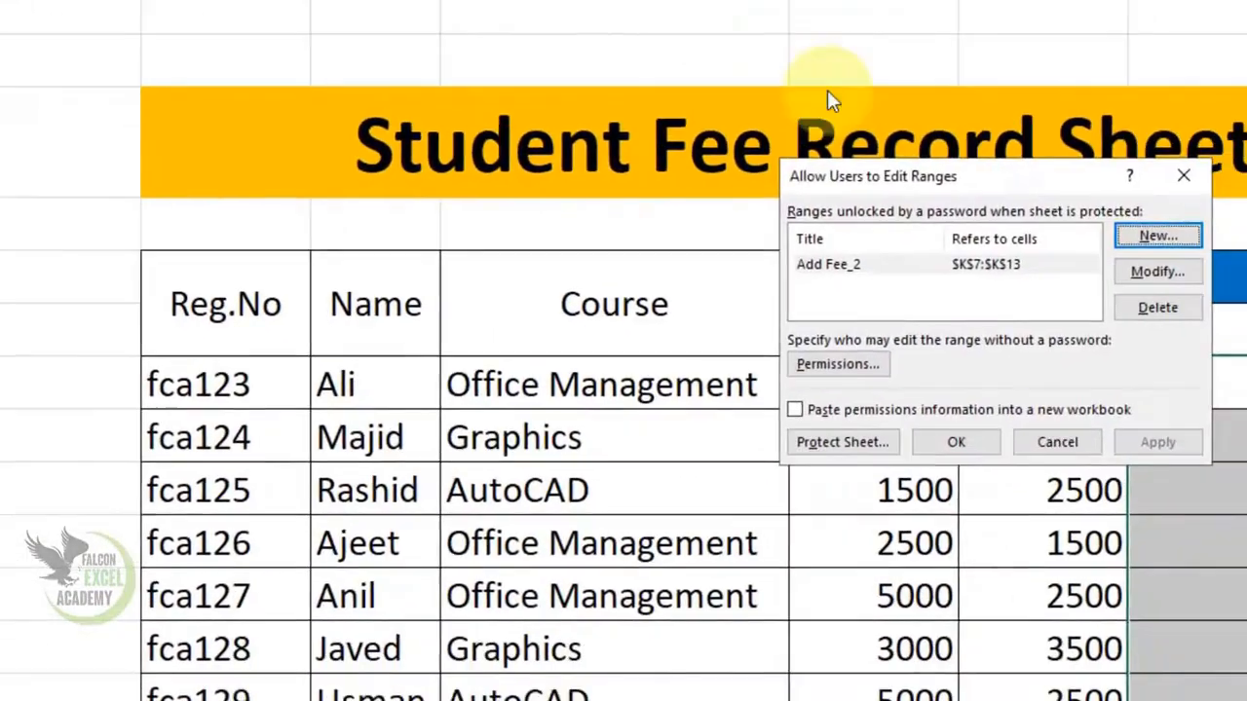
pyautogui.moveTo(921, 175); pyautogui.dragTo(0, 41)
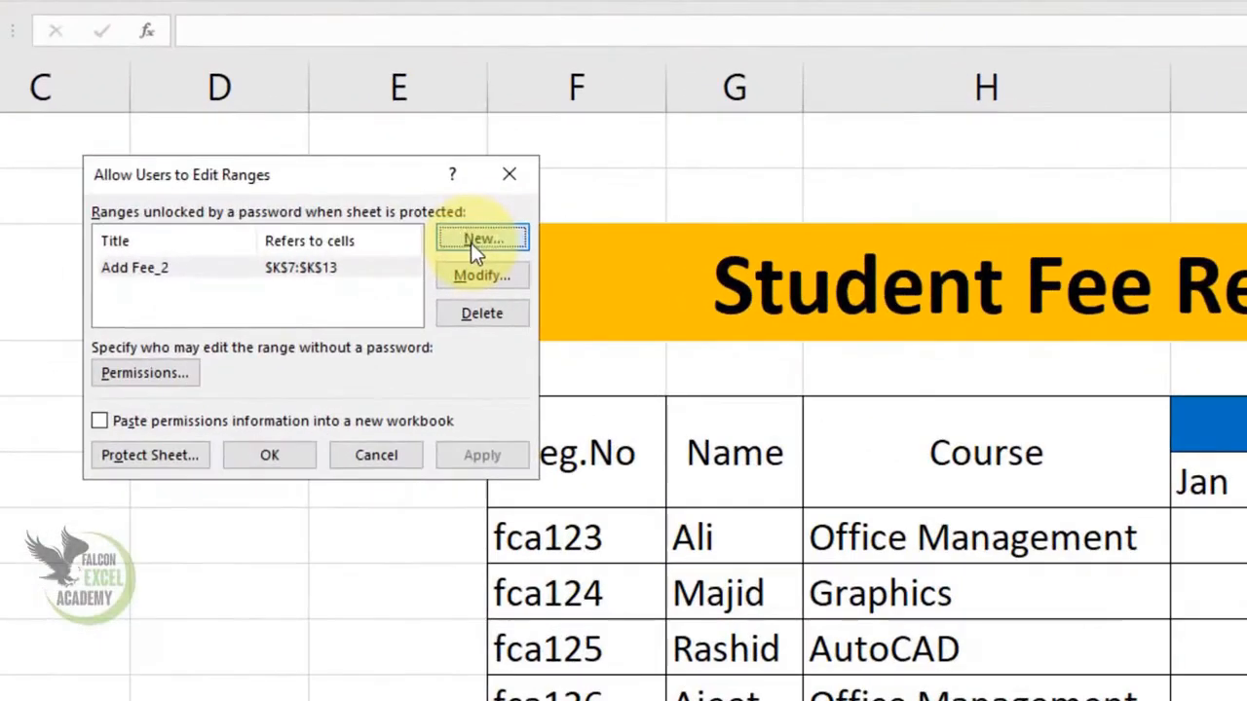
pyautogui.click(471, 243)
# - Add a range titled 'facilcon' for $K$7:$K$13 with a confirmed range password
pyautogui.click(222, 273)
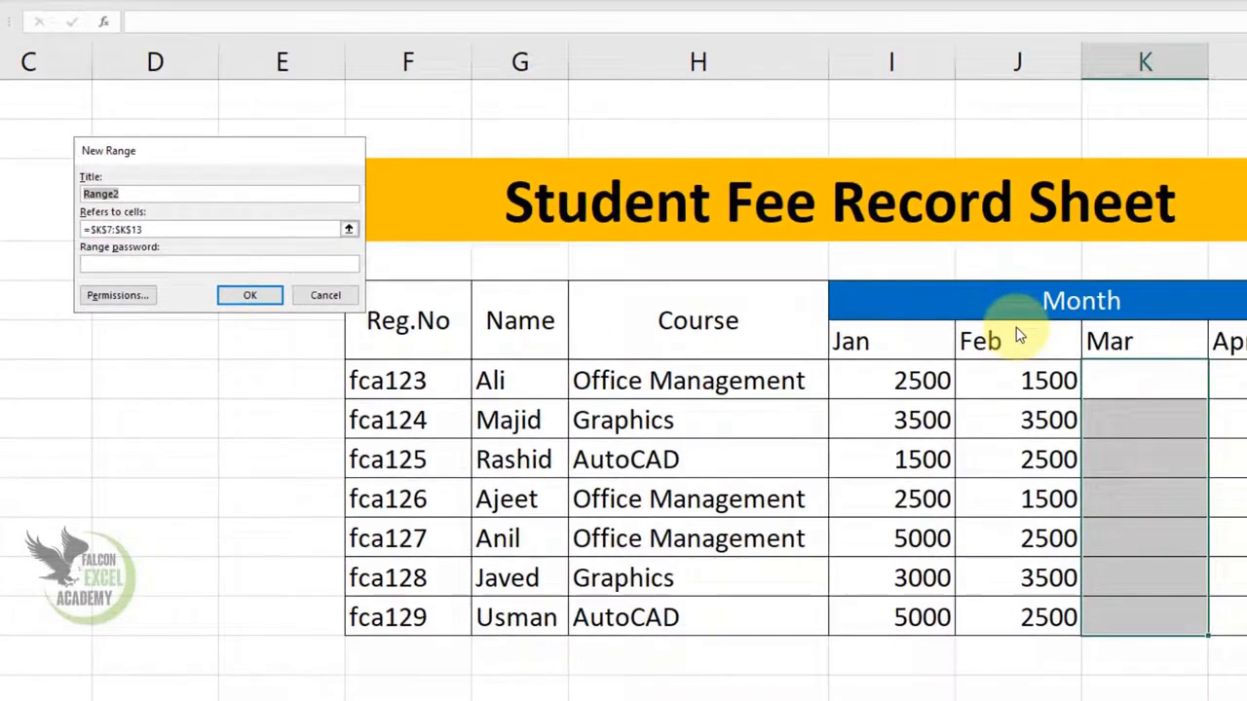
pyautogui.write('faci')
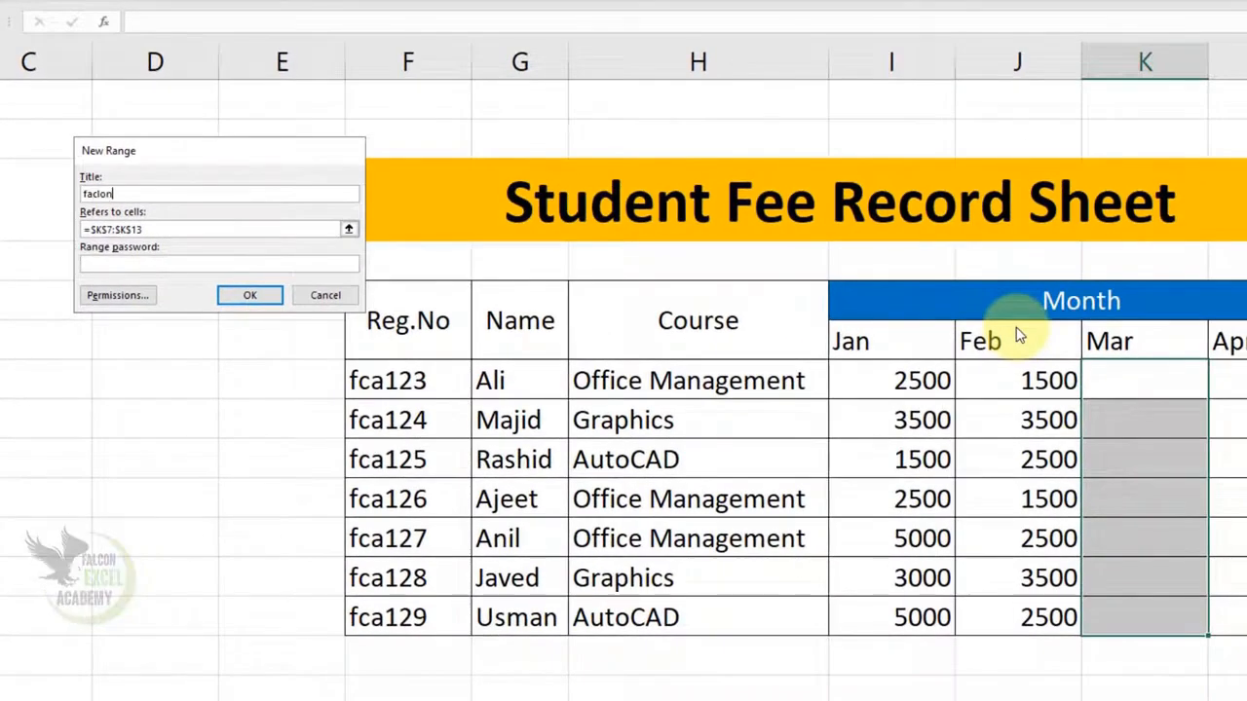
pyautogui.write('lcon')
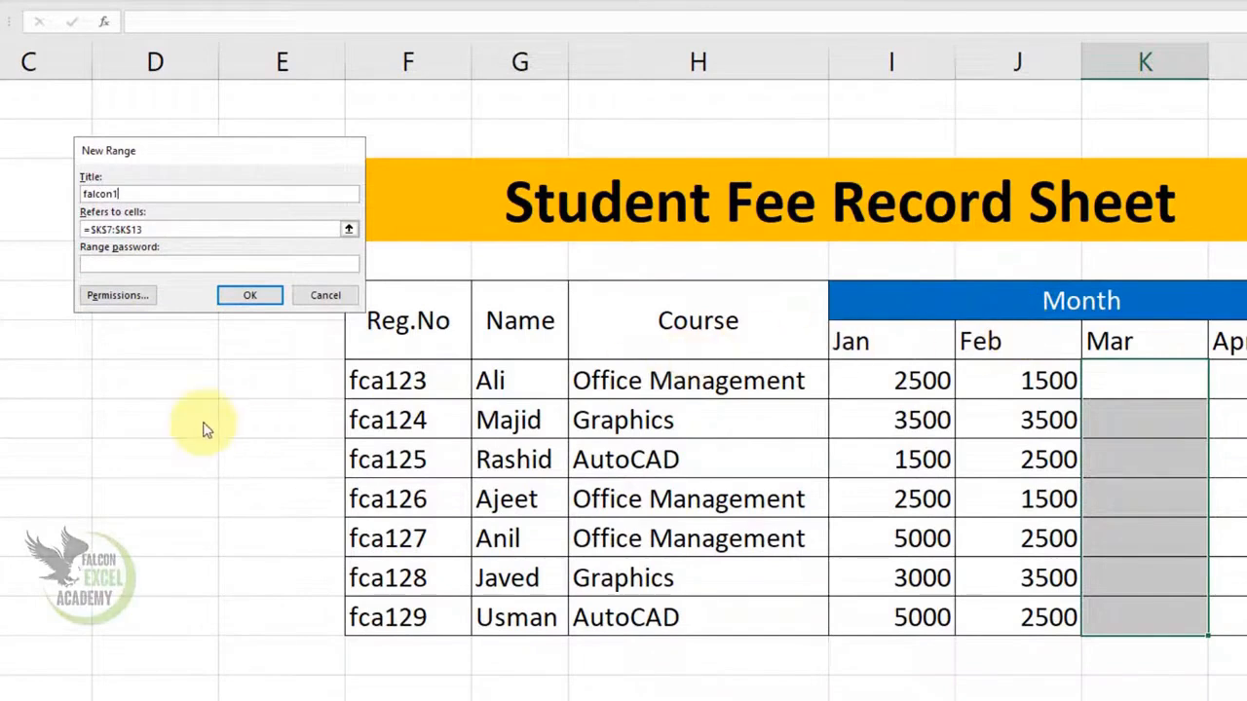
pyautogui.click(118, 263)
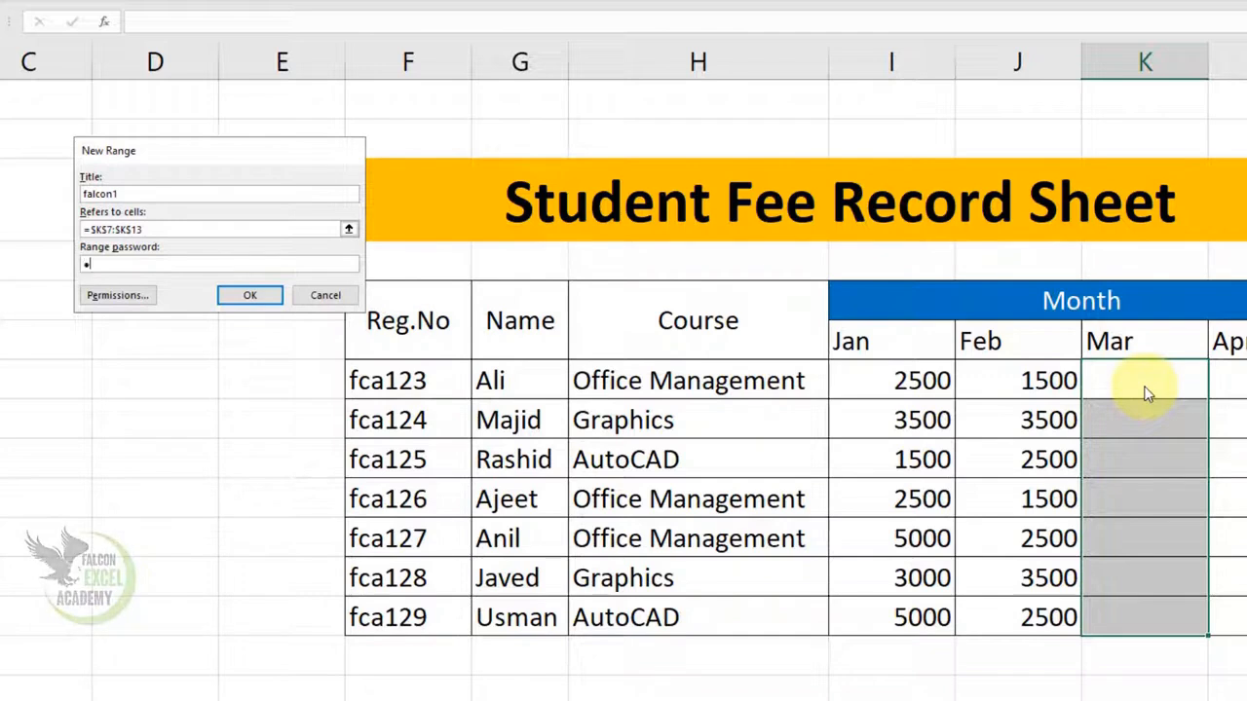
pyautogui.click(249, 295)
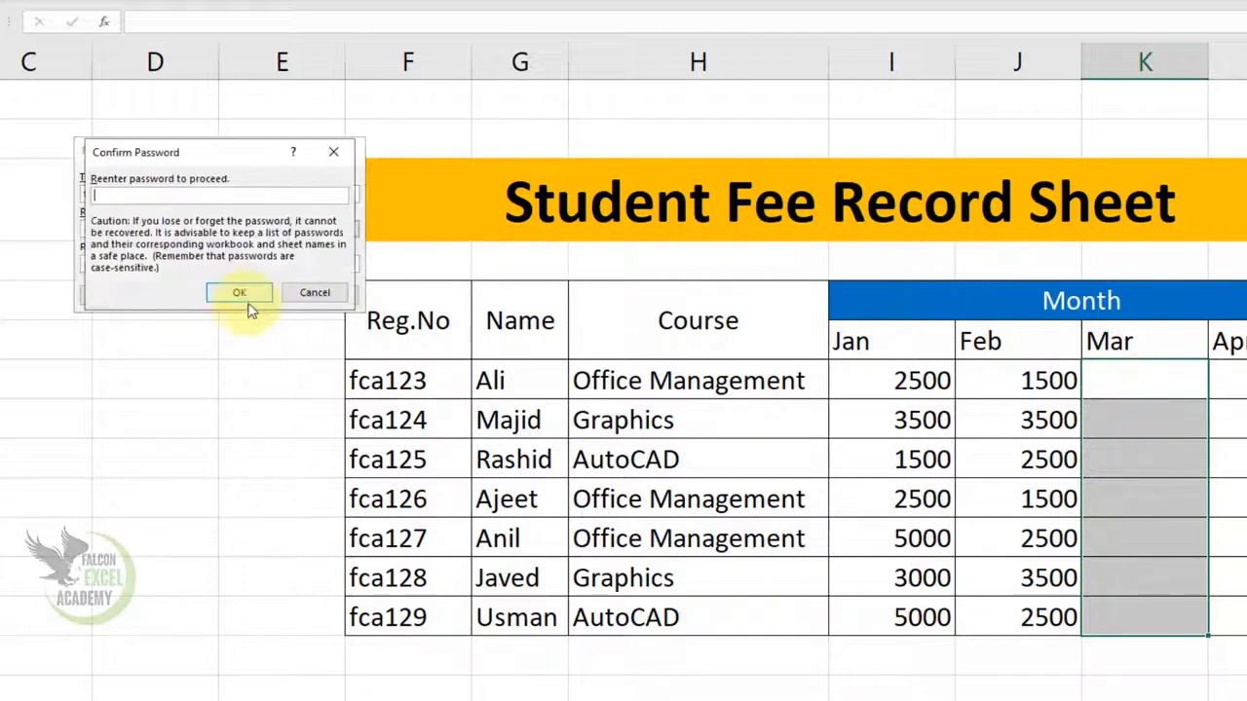
pyautogui.write('123')
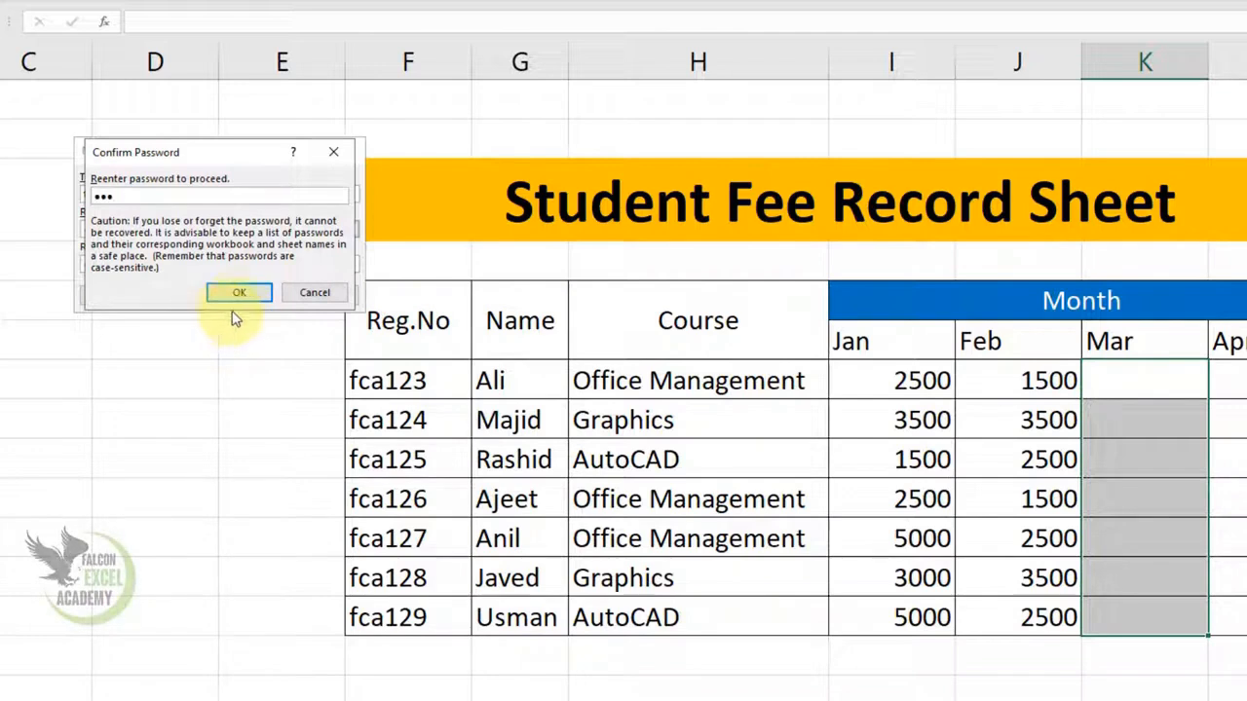
pyautogui.click(241, 292)
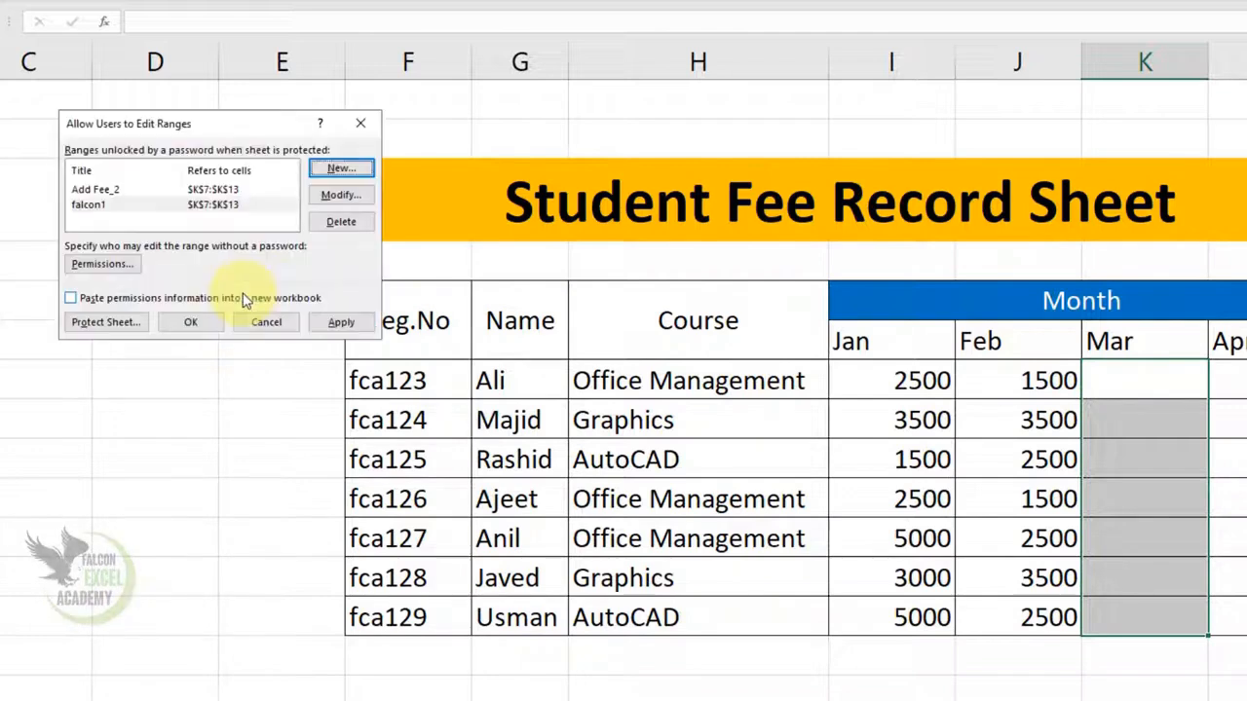
pyautogui.click(108, 322)
# - Allow every action: formatting, inserting, deleting, sorting, AutoFilter, PivotTables, objects and scenarios
pyautogui.moveTo(200, 91); pyautogui.dragTo(132, 171)
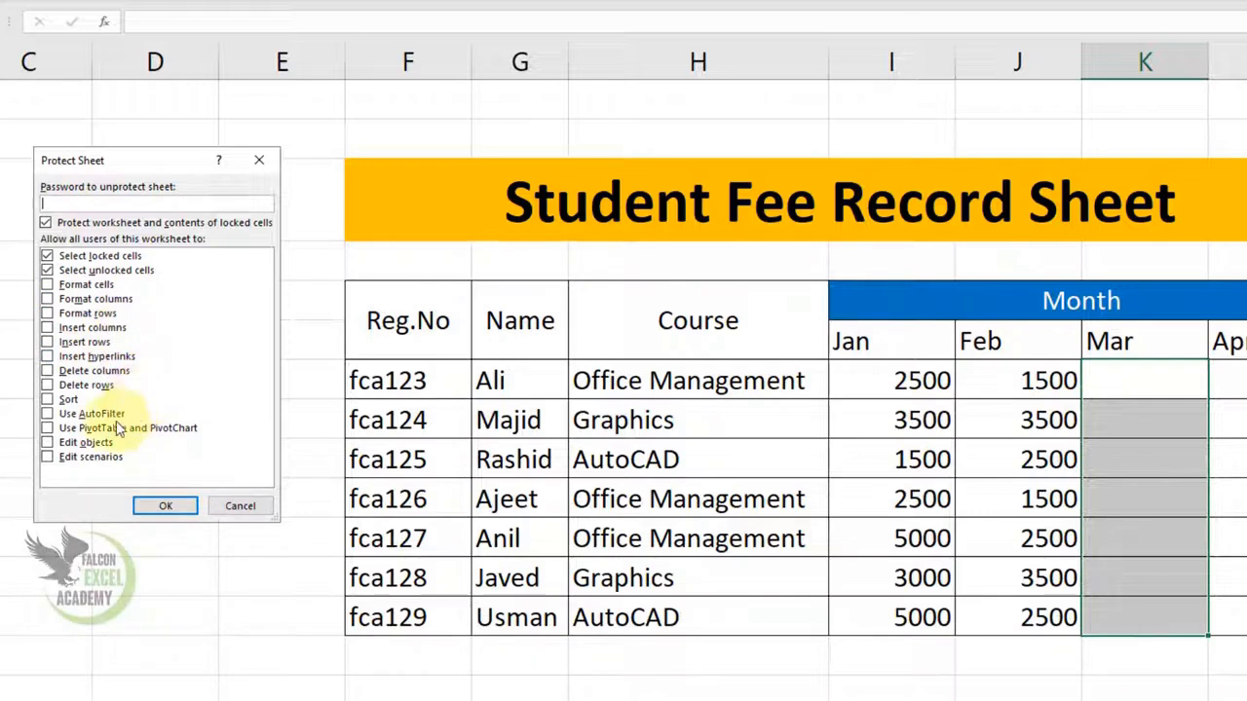
pyautogui.click(46, 457)
pyautogui.click(46, 442)
pyautogui.click(47, 428)
pyautogui.click(47, 413)
pyautogui.click(47, 399)
pyautogui.click(48, 385)
pyautogui.click(47, 370)
pyautogui.click(48, 355)
pyautogui.click(48, 342)
pyautogui.click(47, 328)
pyautogui.click(47, 313)
pyautogui.click(47, 298)
pyautogui.click(47, 285)
# - Protect Sheet2 with a password and confirm it
pyautogui.click(111, 202)
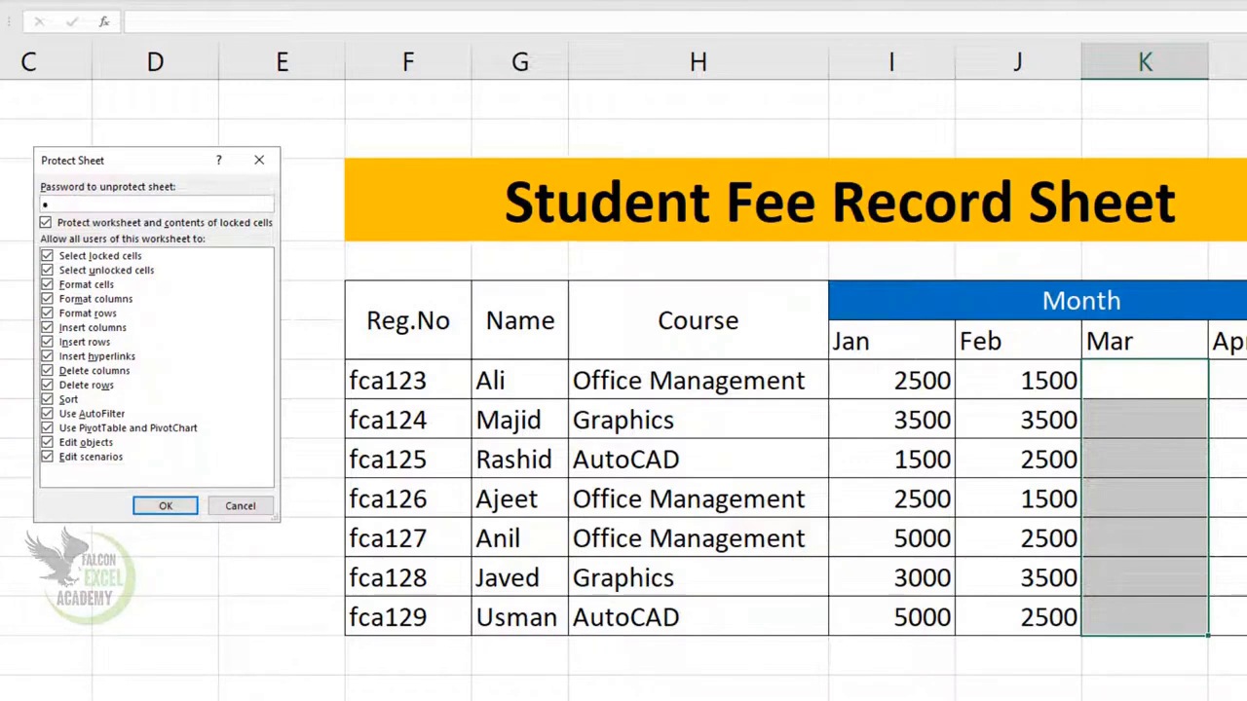
pyautogui.click(173, 506)
pyautogui.write('123')
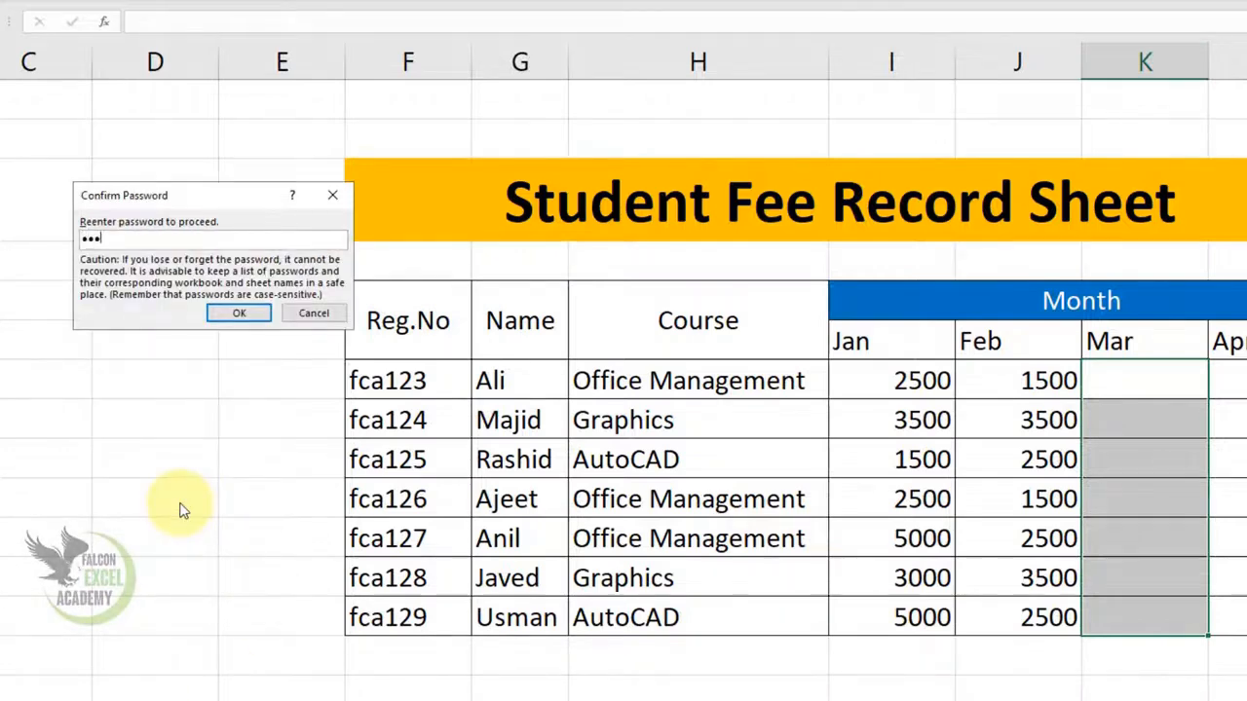
pyautogui.click(241, 314)
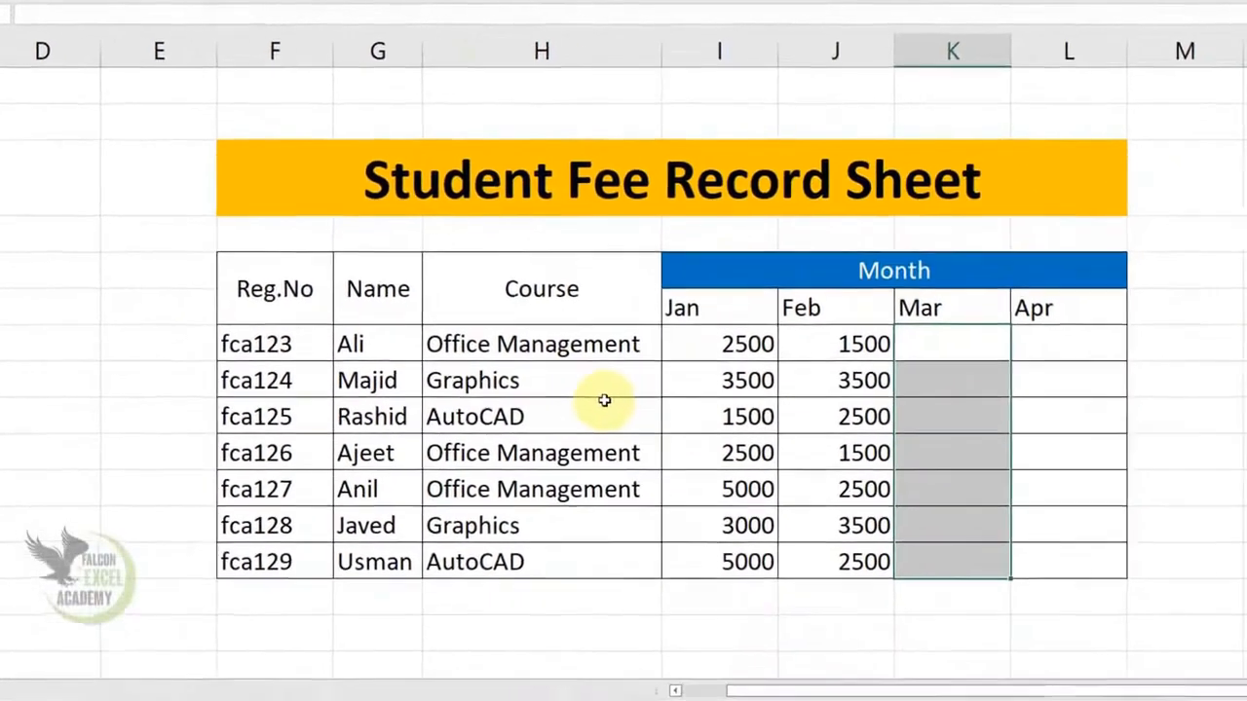
pyautogui.click(683, 431)
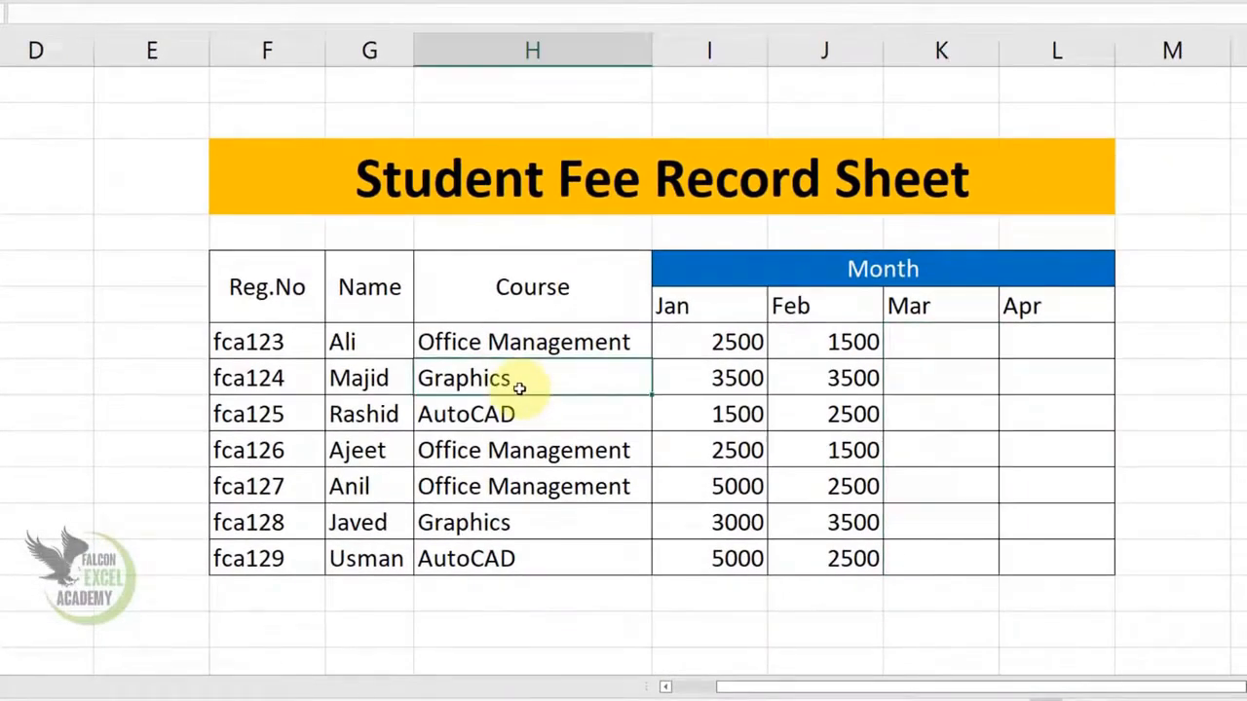
pyautogui.moveTo(501, 348); pyautogui.dragTo(497, 539)
pyautogui.press('Delete')
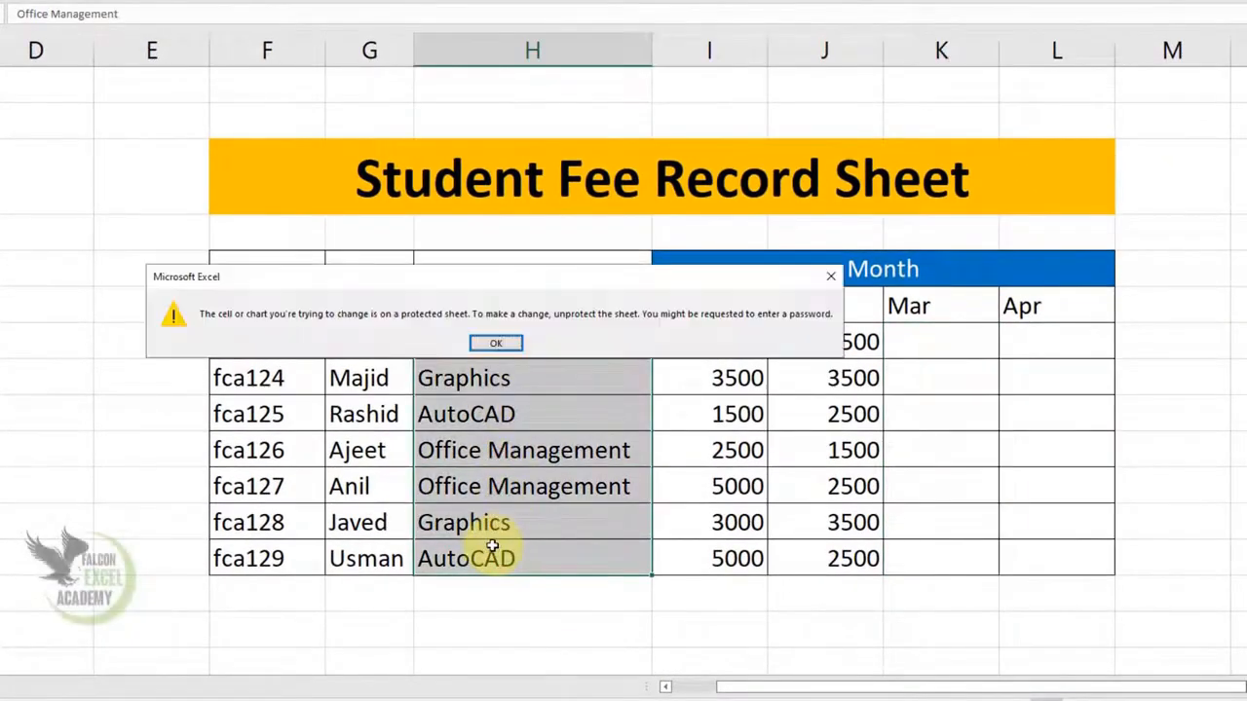
pyautogui.click(496, 343)
pyautogui.click(381, 349)
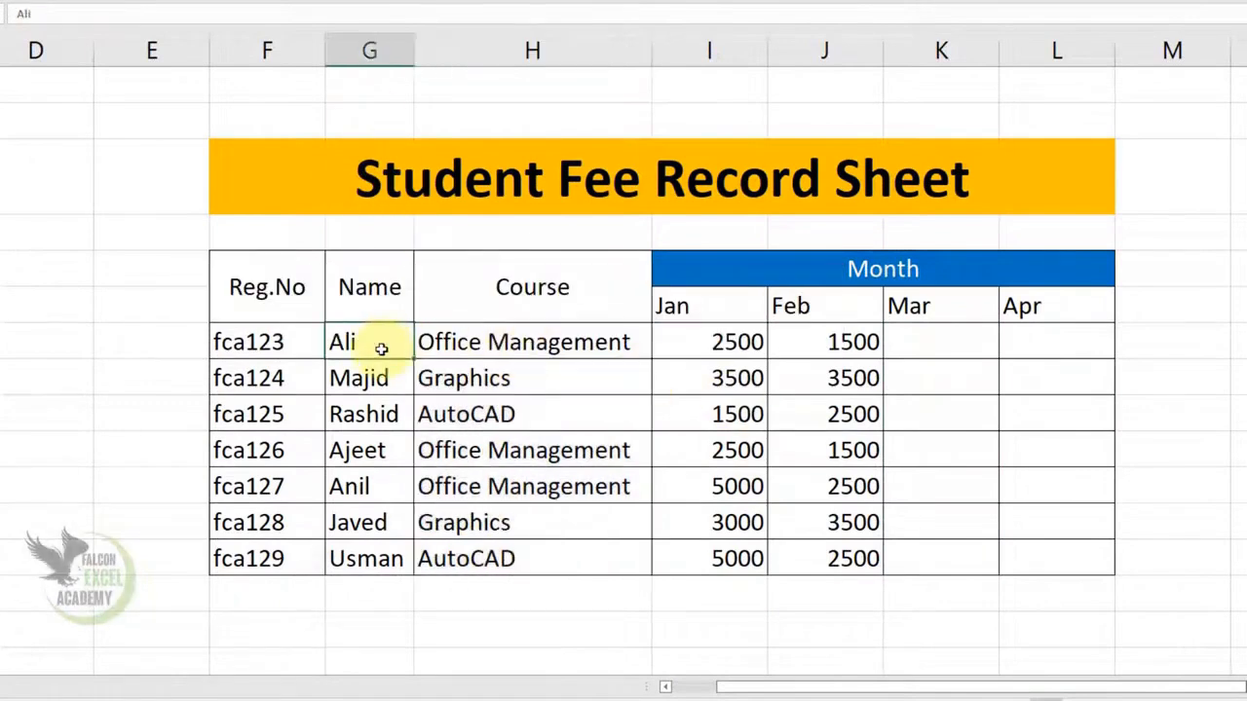
pyautogui.doubleClick(386, 344)
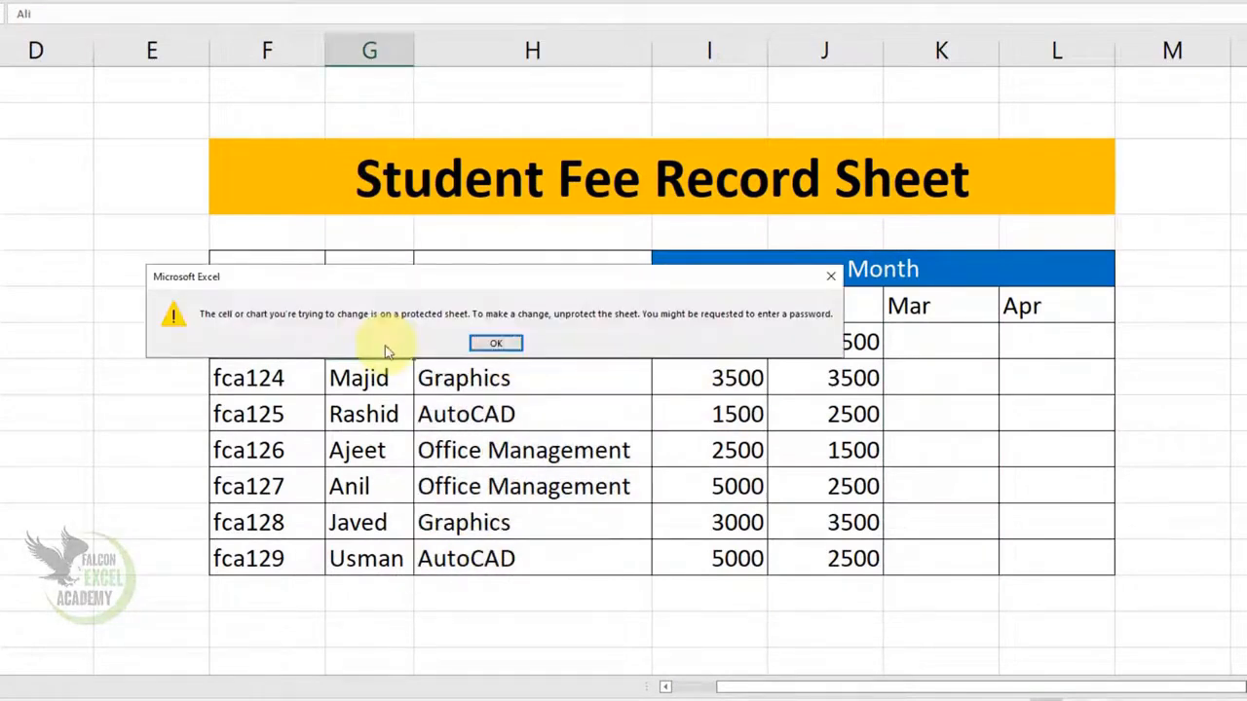
pyautogui.click(496, 343)
pyautogui.click(950, 351)
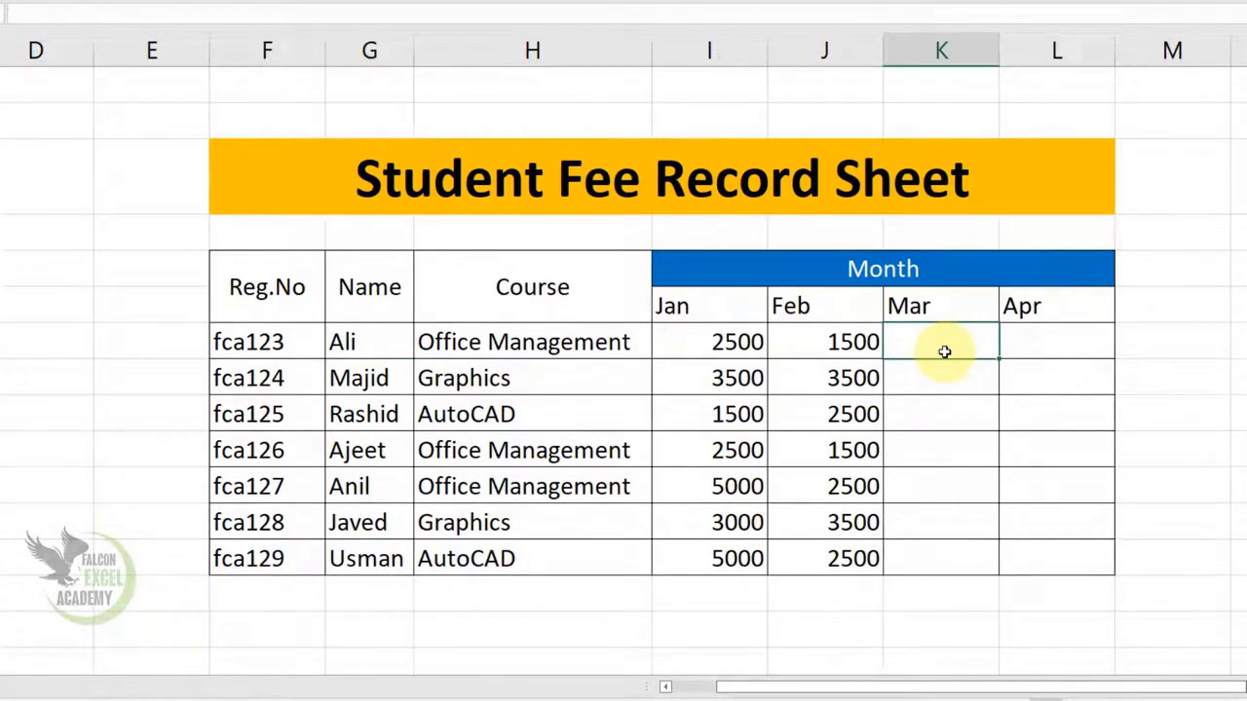
# - Unlock the Mar range at K7 by entering its range password
pyautogui.doubleClick(945, 352)
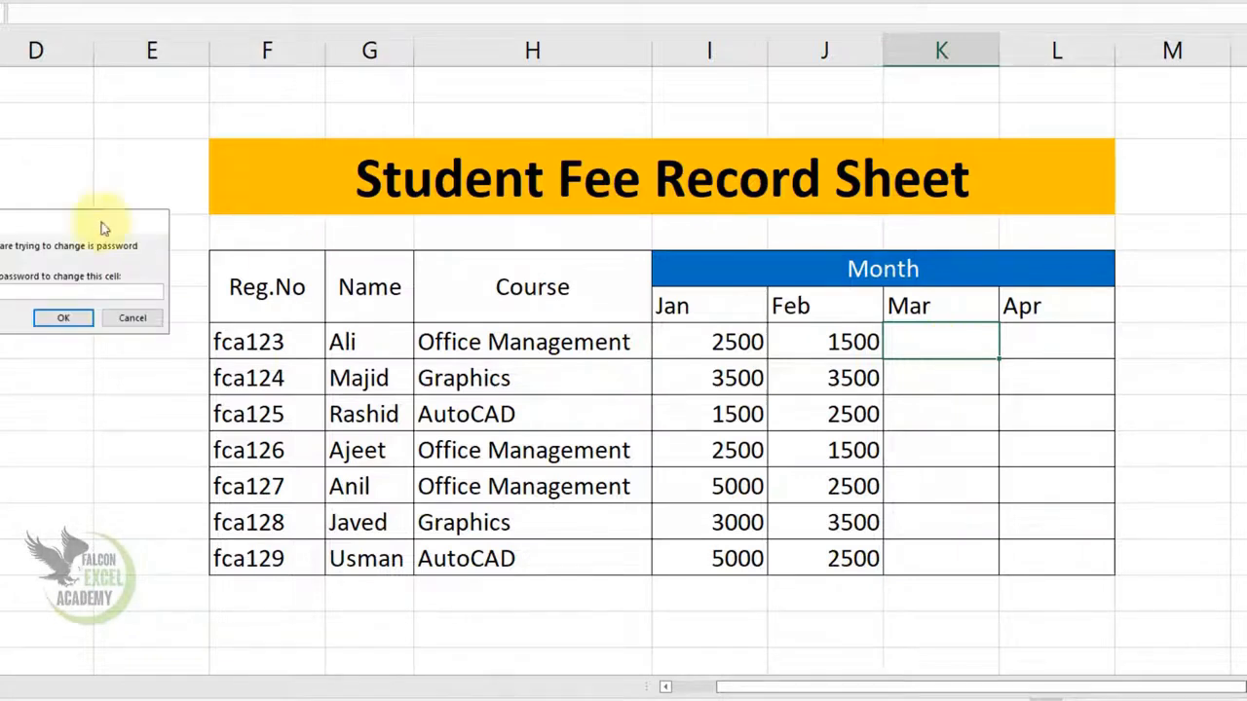
pyautogui.moveTo(10, 222); pyautogui.dragTo(522, 314)
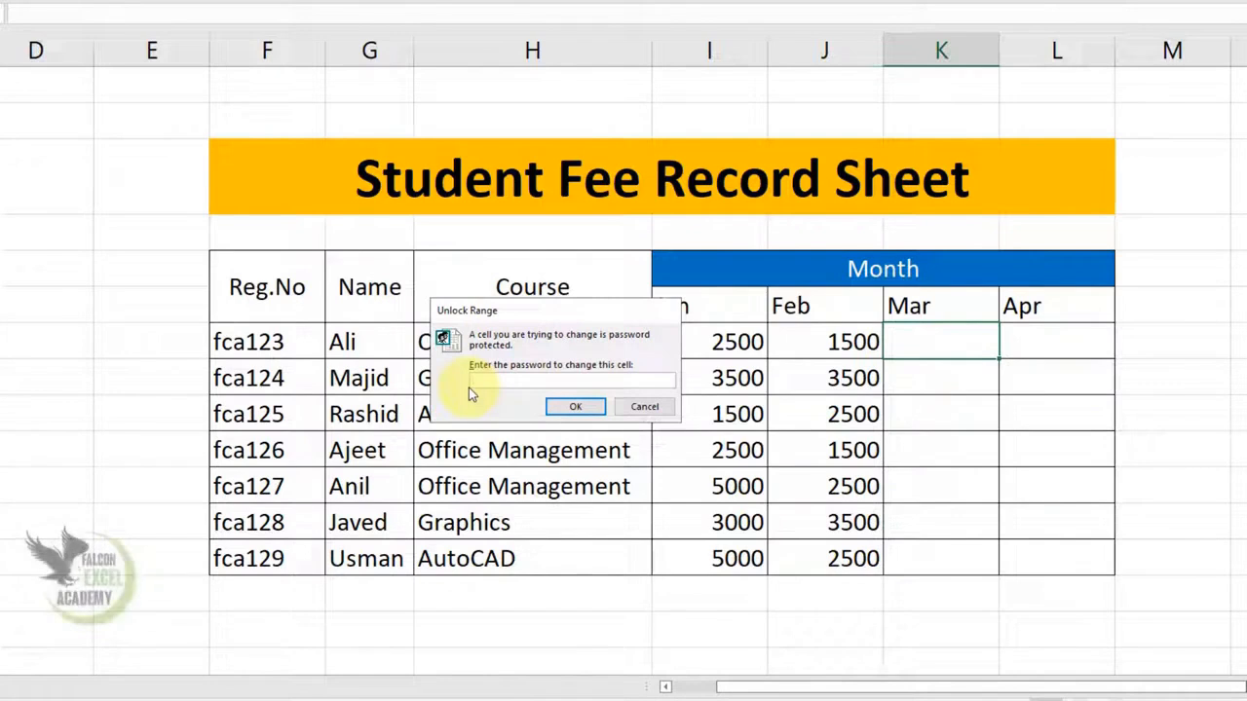
pyautogui.write('123')
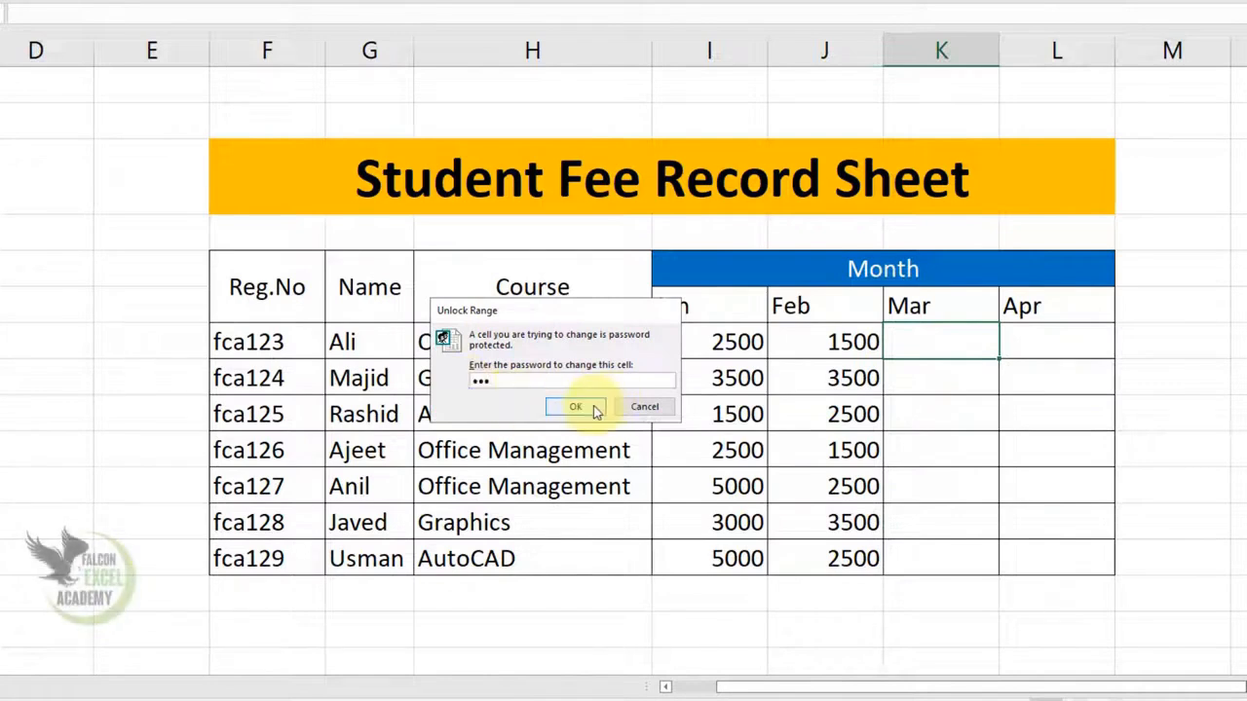
pyautogui.click(583, 407)
# - Enter Mar fees of 4500, 2500 and 1000 for fca123, fca124 and fca125
pyautogui.write('4500')
pyautogui.press('Return')
pyautogui.write('2500')
pyautogui.press('Return')
pyautogui.write('1000')
pyautogui.press('Return')
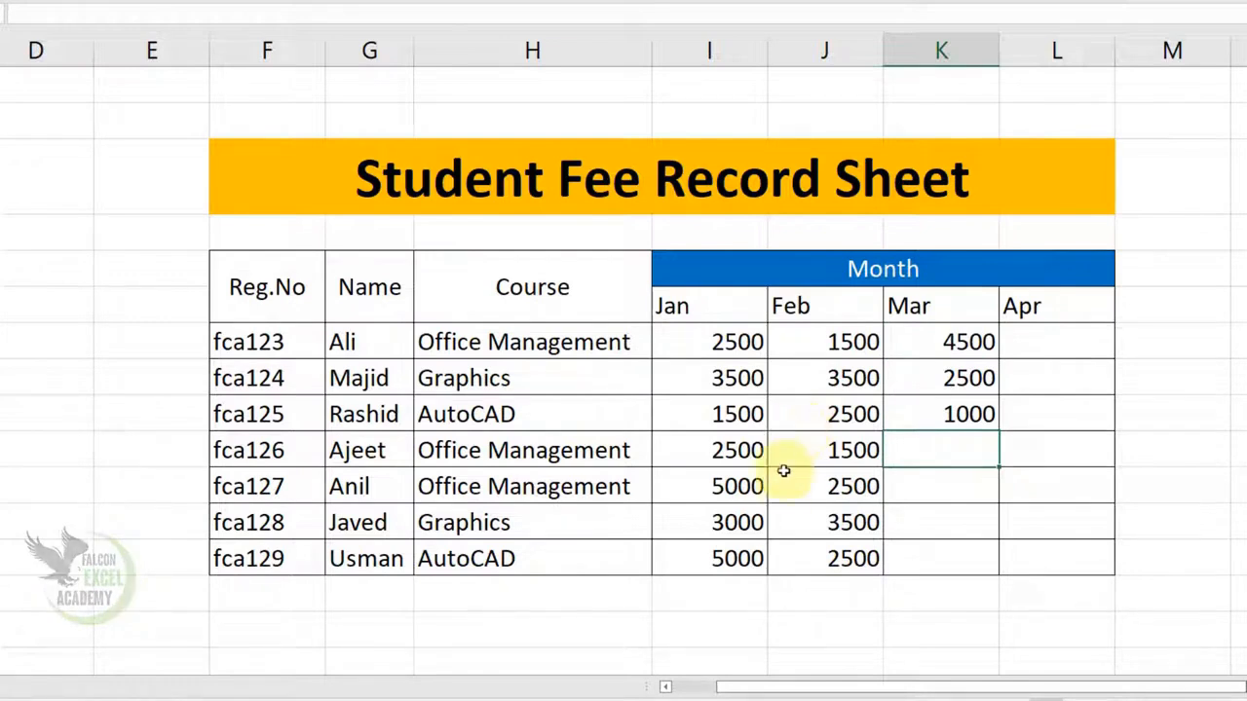
pyautogui.click(902, 491)
# - Unprotect Sheet2 using the sheet password
pyautogui.click(937, 454)
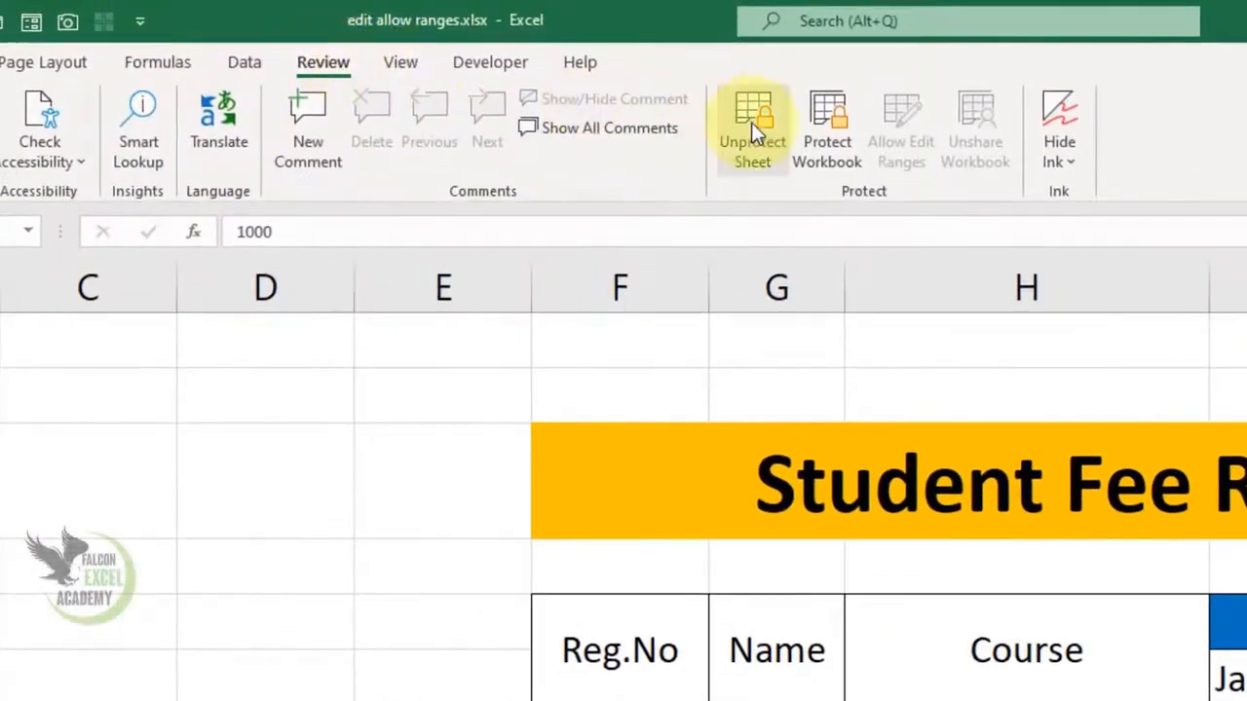
pyautogui.click(748, 119)
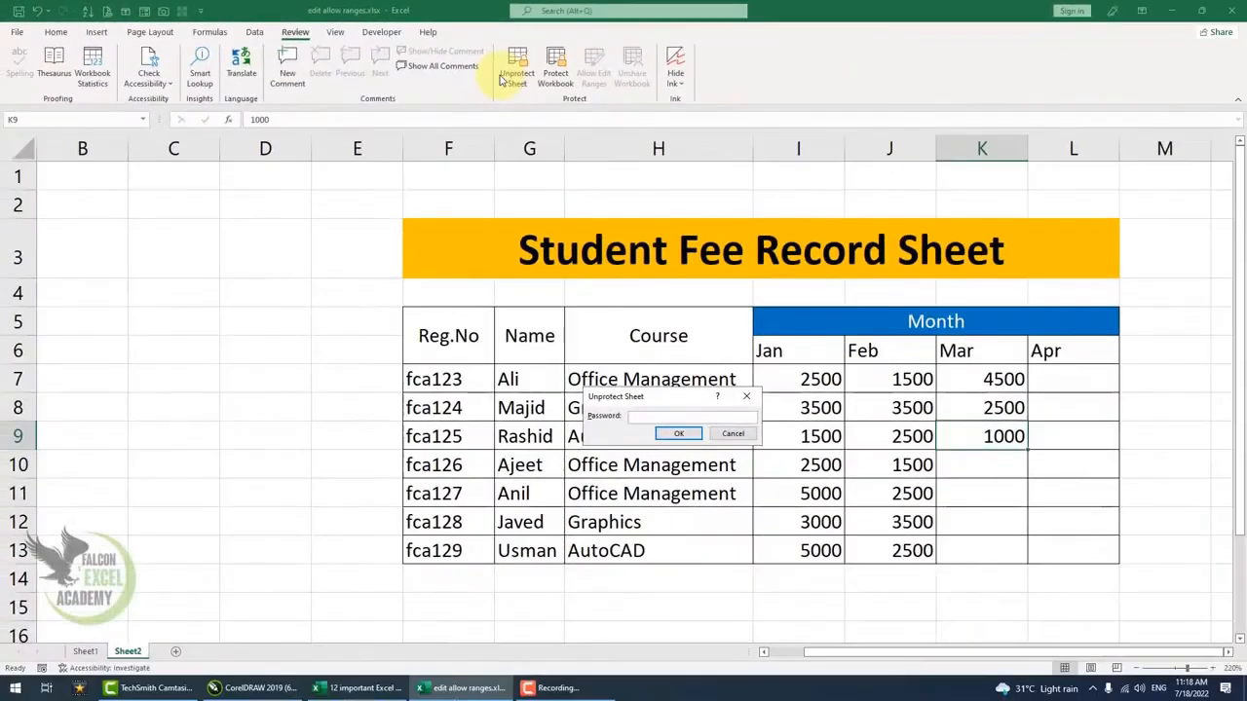
pyautogui.write('123')
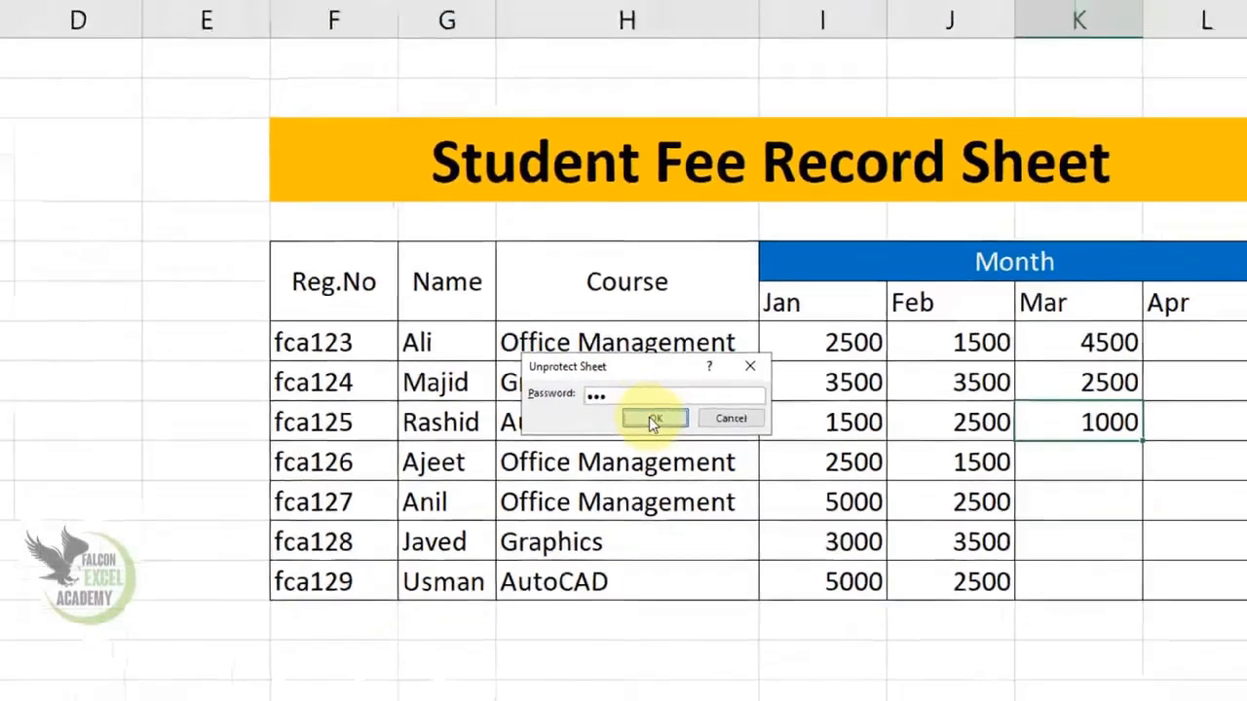
pyautogui.click(641, 409)
# - Clear the course entries for fca127, fca125 and fca124
pyautogui.click(630, 426)
pyautogui.write('f')
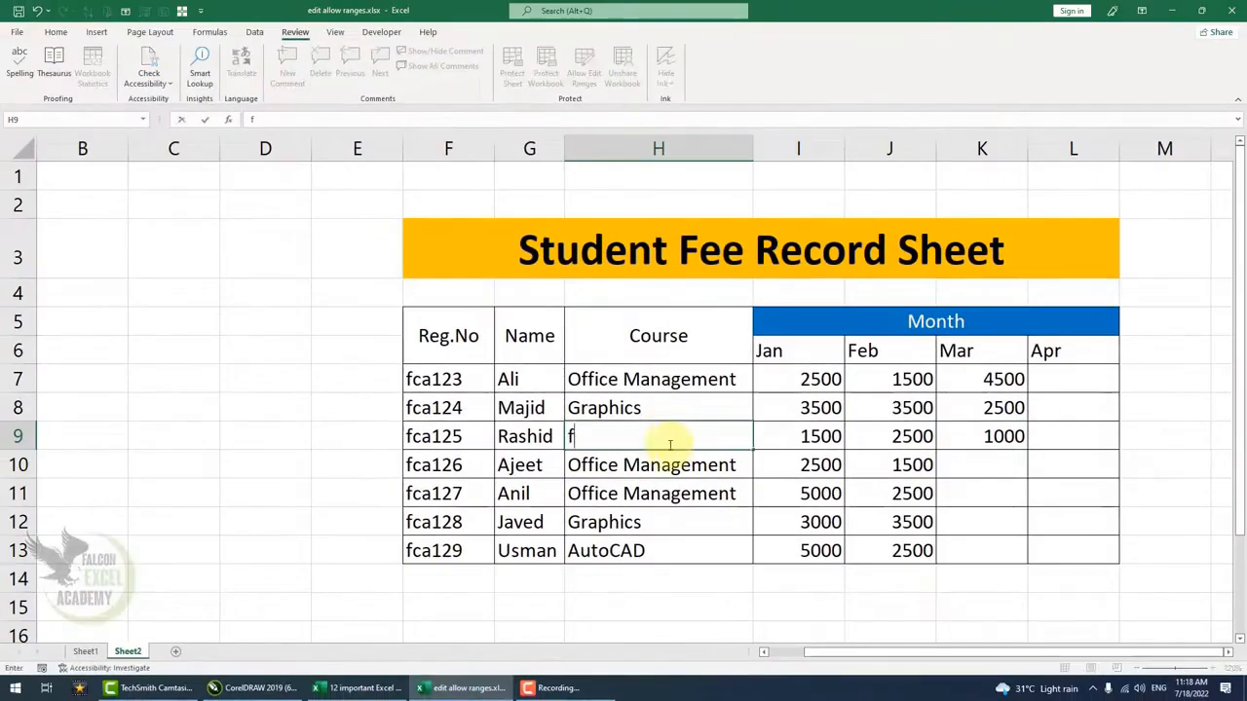
pyautogui.click(640, 481)
pyautogui.write('sdf')
pyautogui.press('Escape')
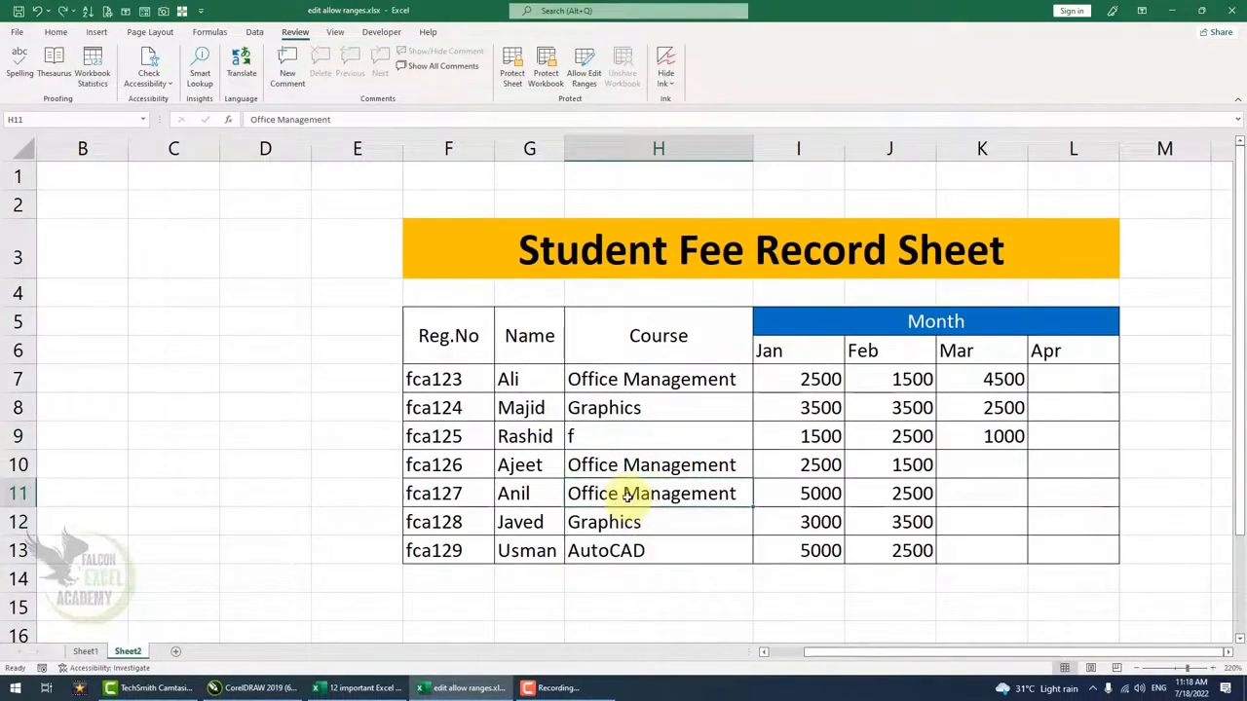
pyautogui.press('Delete')
pyautogui.click(623, 436)
pyautogui.press('Delete')
pyautogui.click(609, 410)
pyautogui.press('Delete')
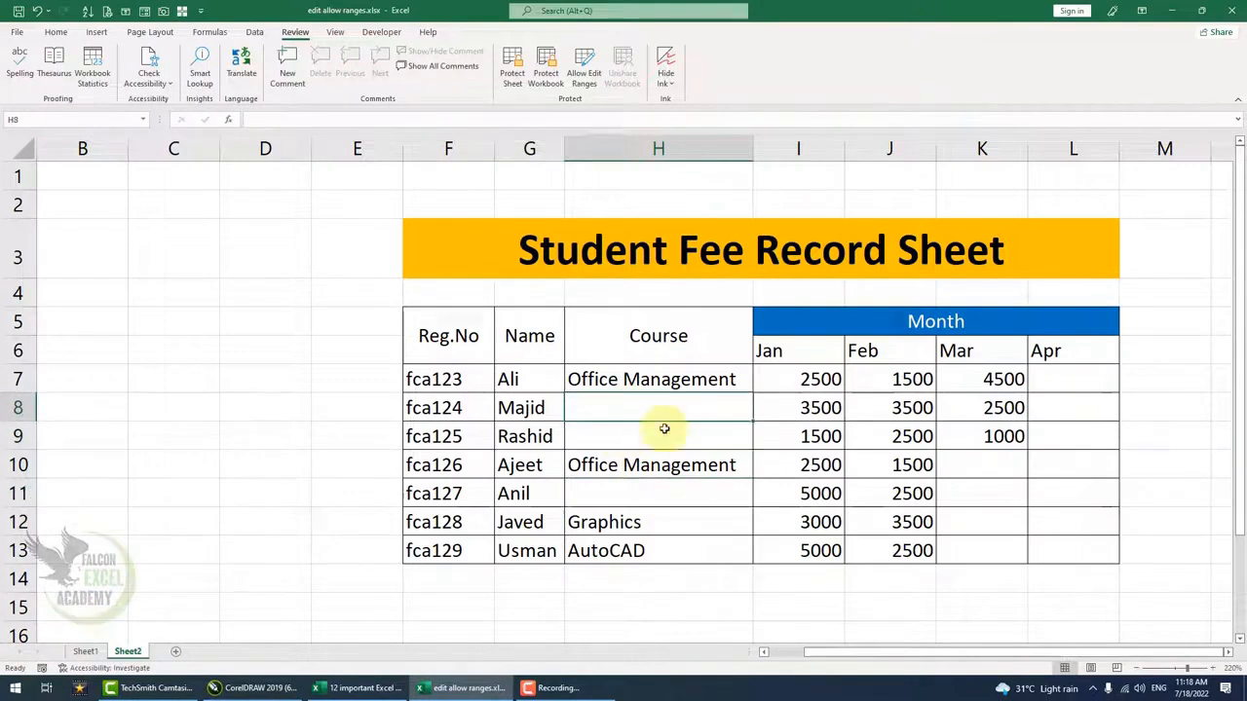
# - Set courses to Office Management for fca124, AutoCAD for fca125 and GELP for fca127
pyautogui.write('Office Management')
pyautogui.press('Return')
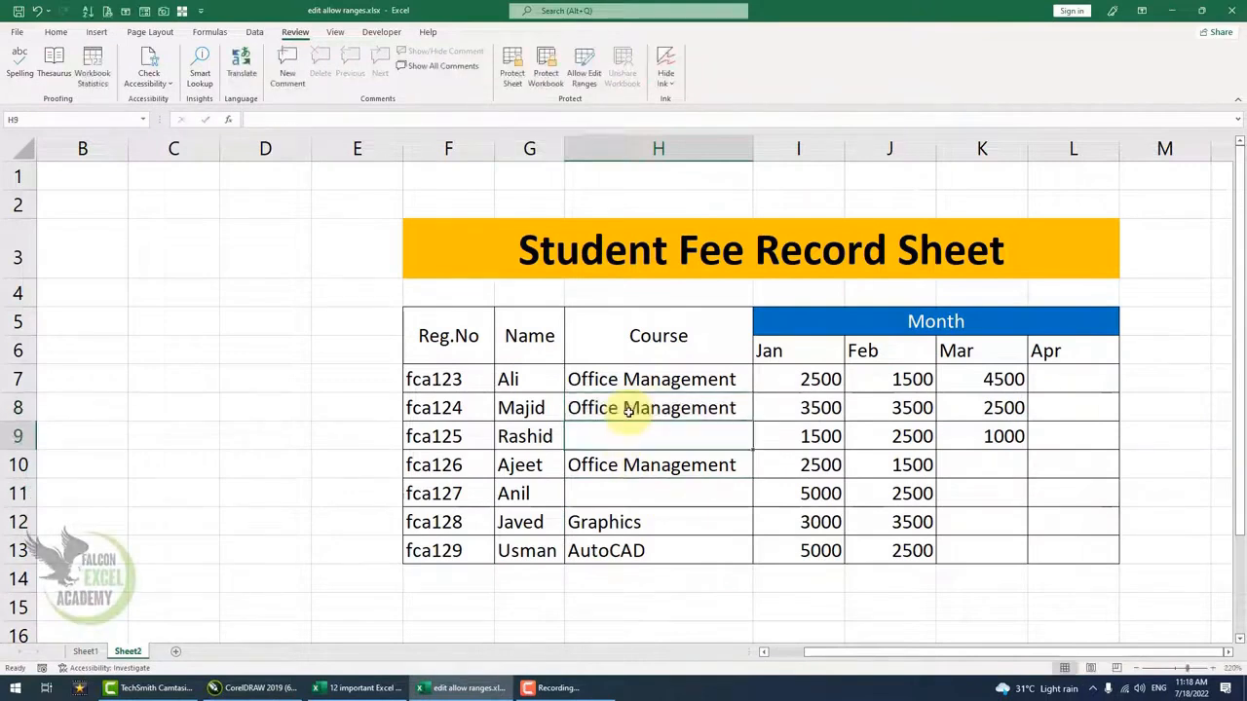
pyautogui.write('AutoCAD')
pyautogui.press('Return')
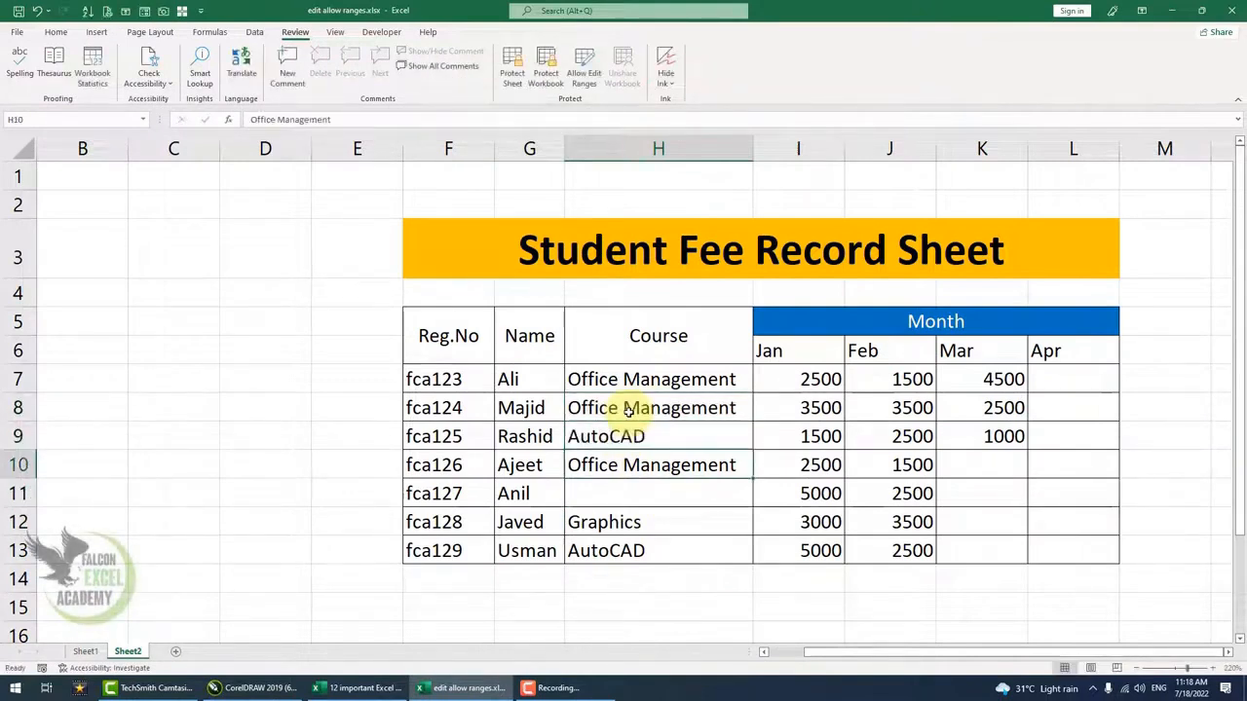
pyautogui.press('Return')
pyautogui.write('GELP')
pyautogui.press('Return')
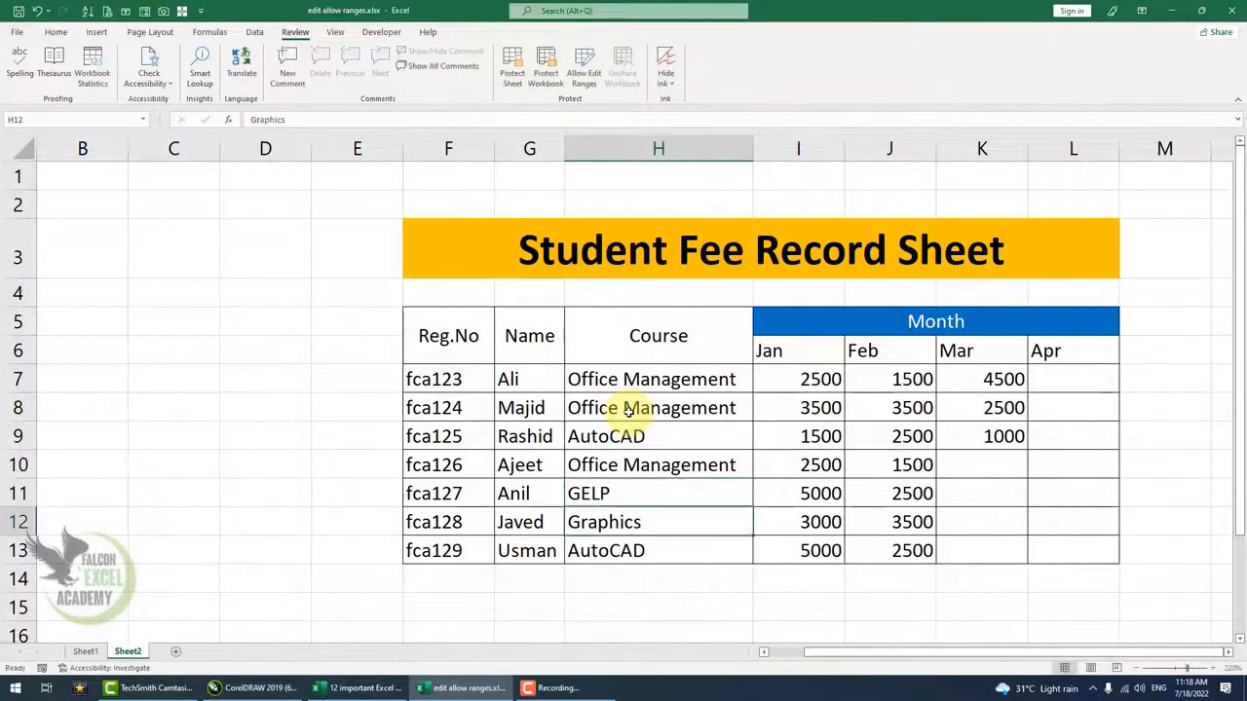
# - Give fca126 a Mar fee of 4500
pyautogui.click(994, 466)
pyautogui.write('4500')
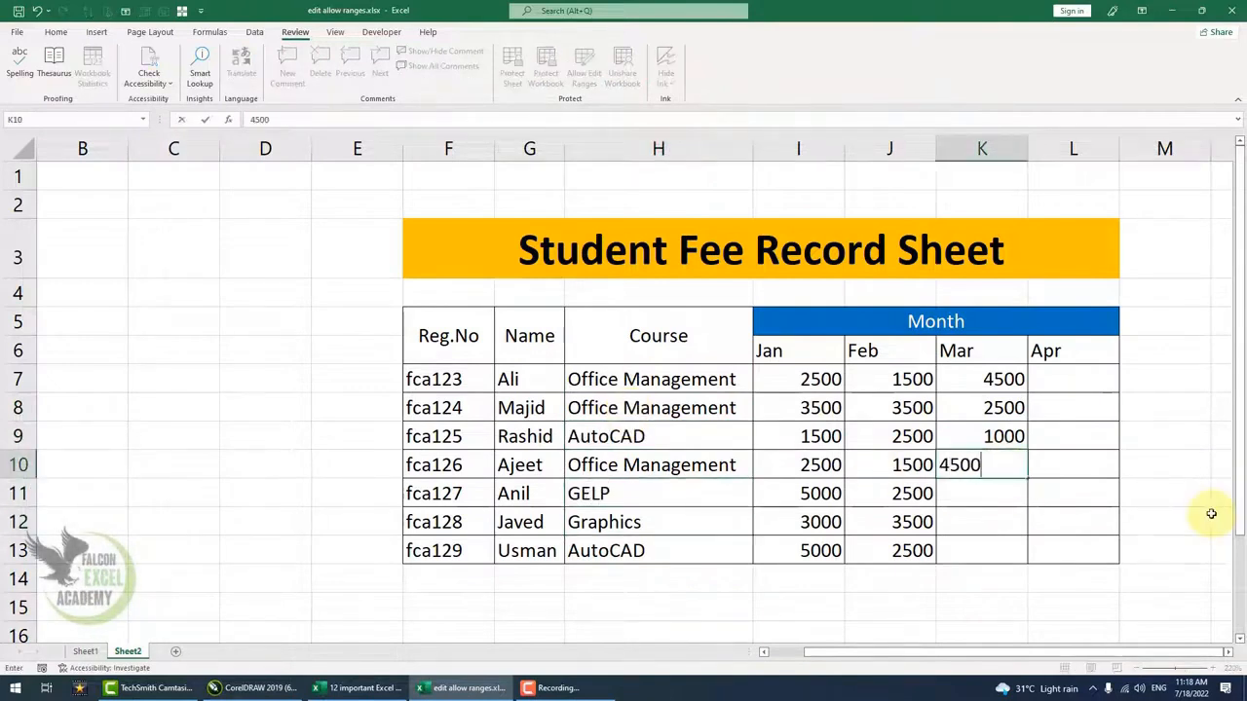
pyautogui.press('Return')
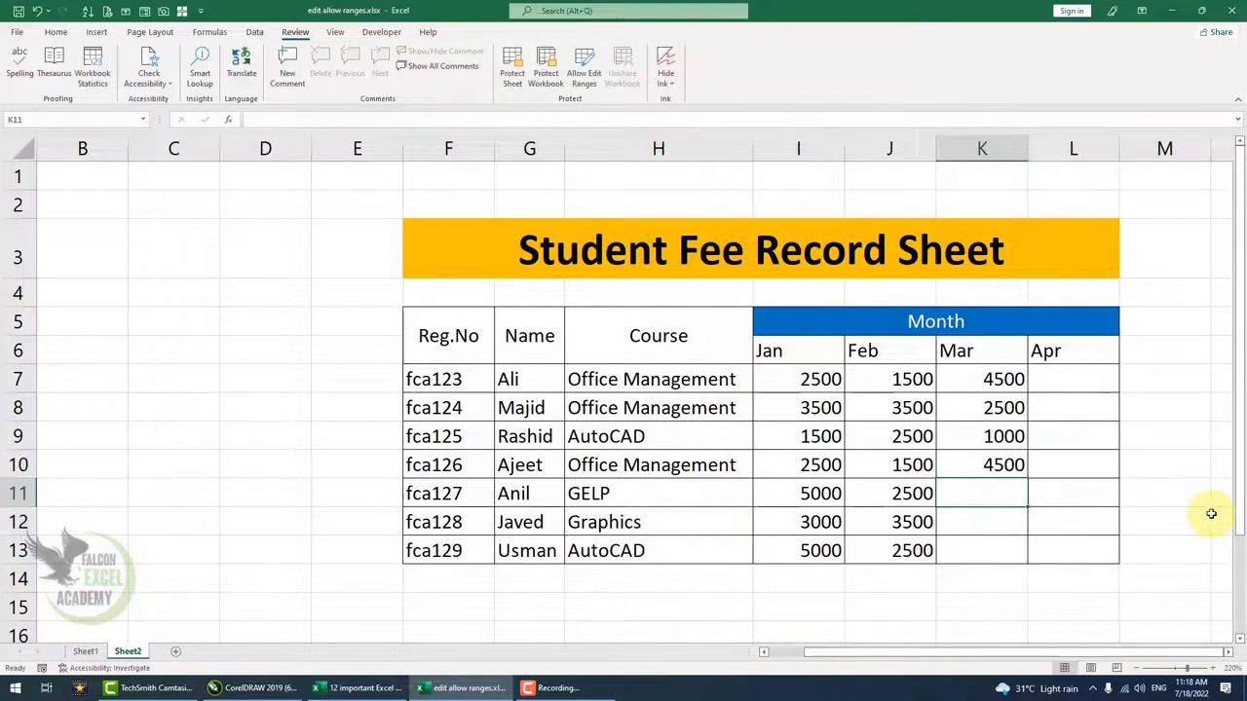